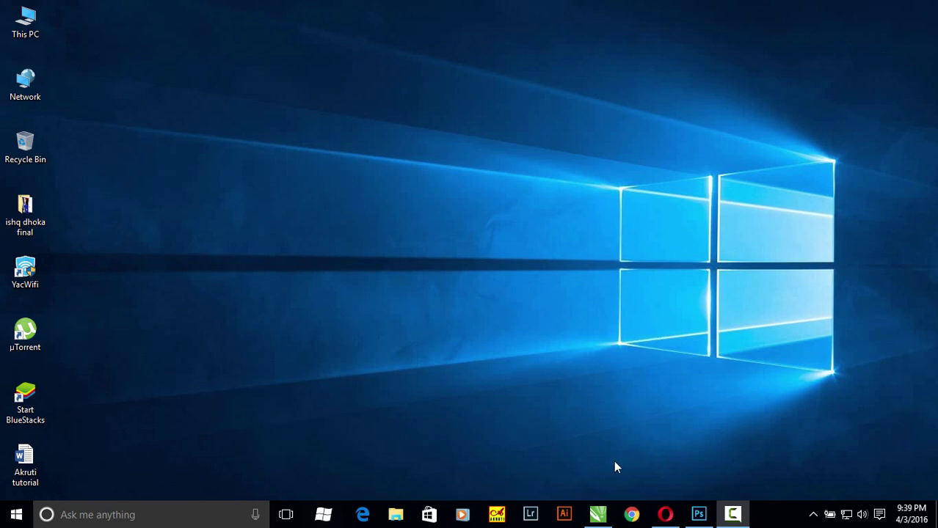
Step: Restore the CorelDRAW X7 window showing the blank Untitled-1 document
left_click(598, 515)
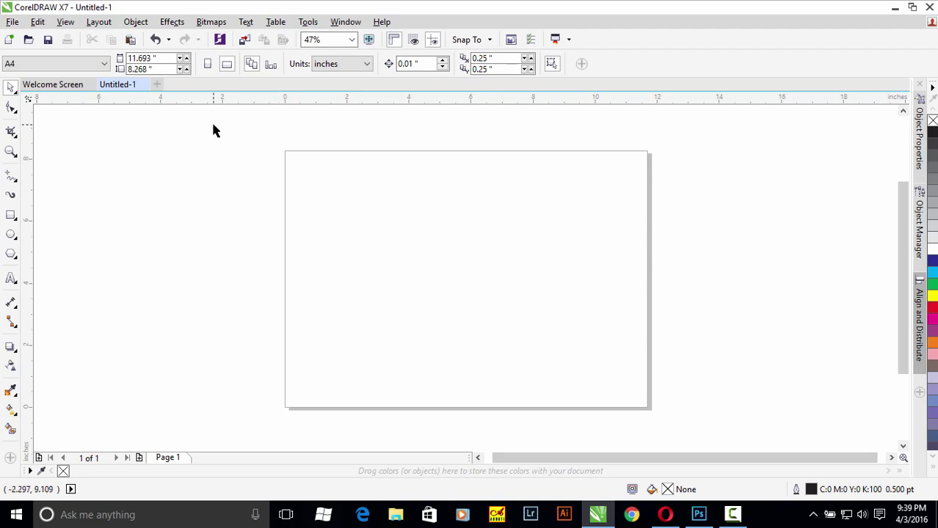
Step: Launch Akruti, turn it on and set its target application to CorelDraw
left_click(498, 516)
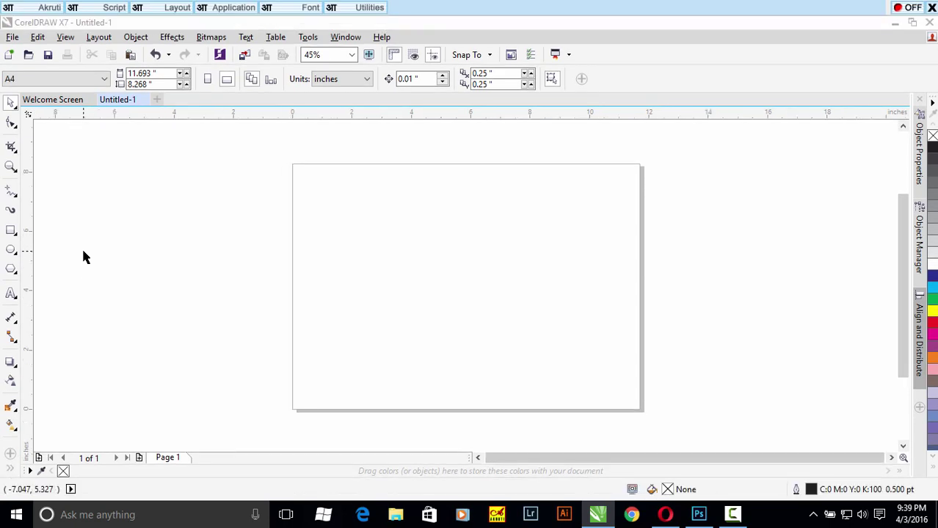
left_click(913, 7)
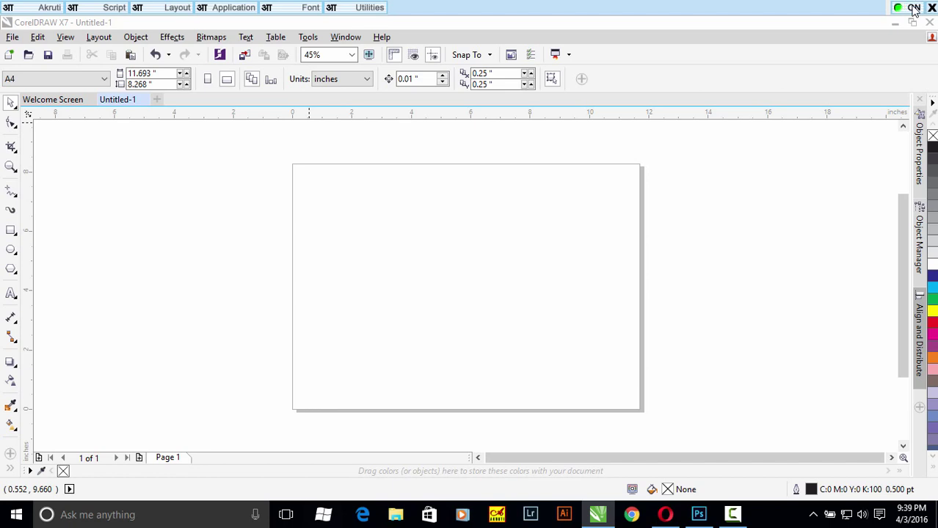
left_click(228, 8)
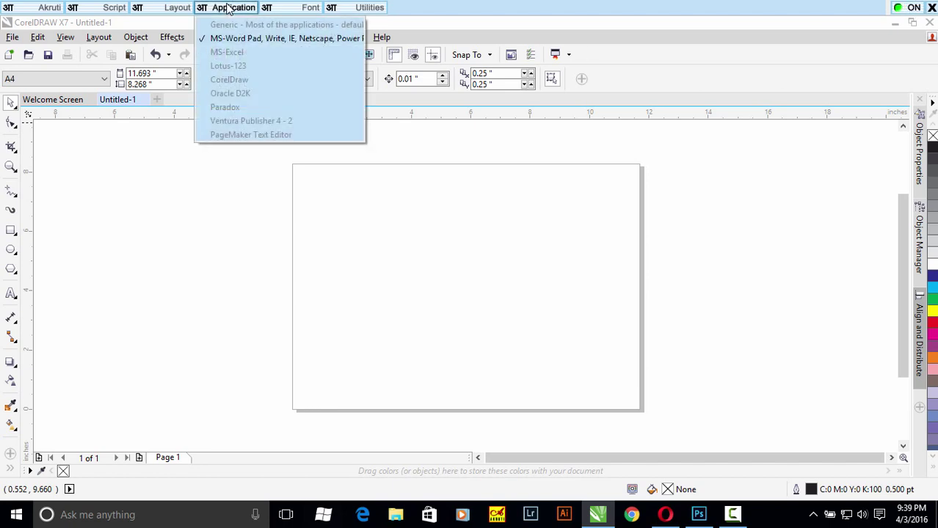
left_click(246, 80)
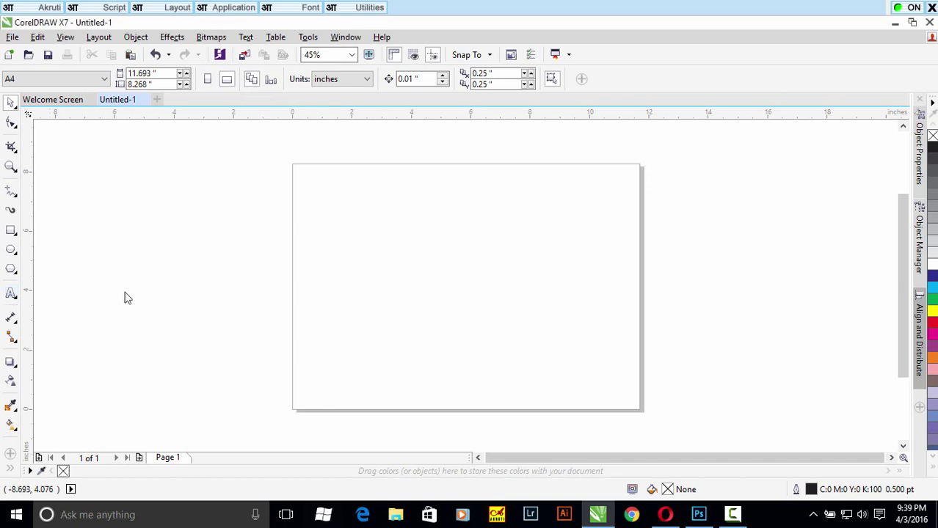
key("F8")
Step: Start a text line near the page's top-left and open the font list
left_click(323, 219)
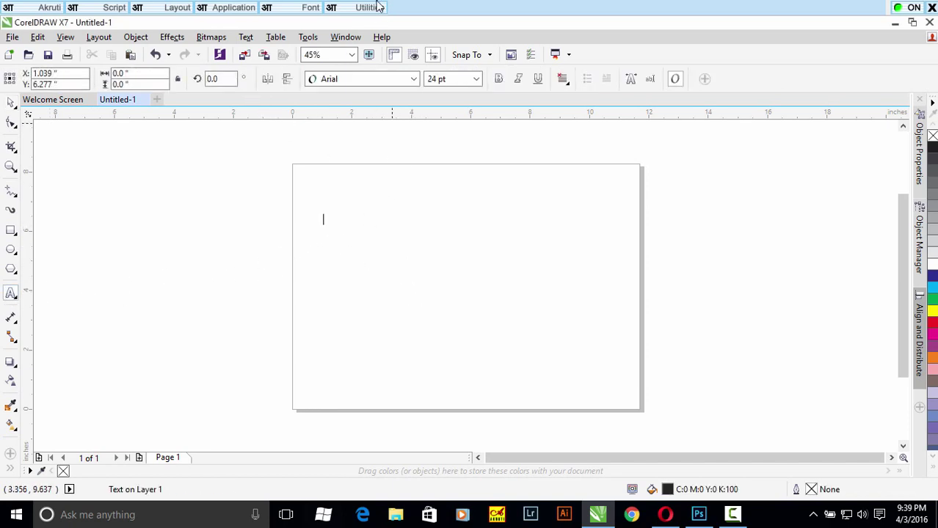
left_click(397, 78)
left_click(413, 79)
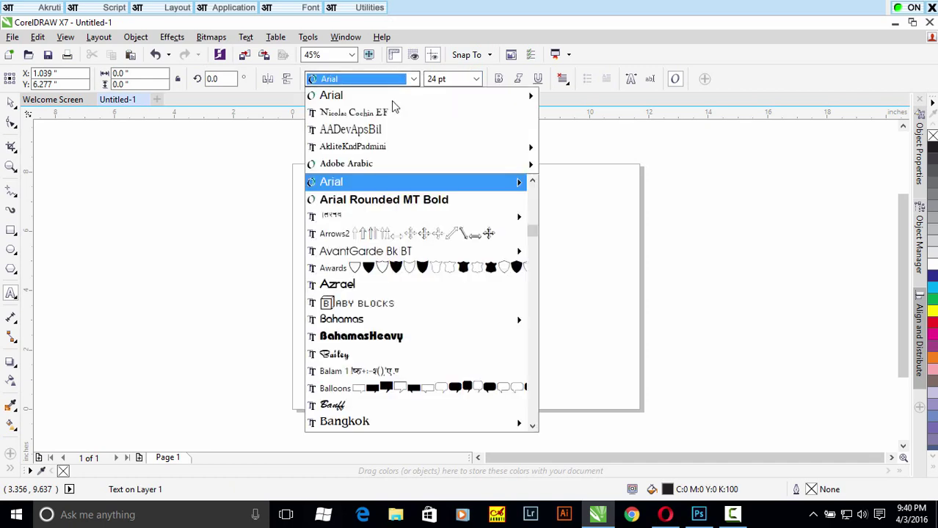
Step: Scroll through the font list to locate AkrutiDevVijay
scroll(389, 235, "down", 2)
scroll(389, 233, "down", 3)
scroll(389, 233, "down", 4)
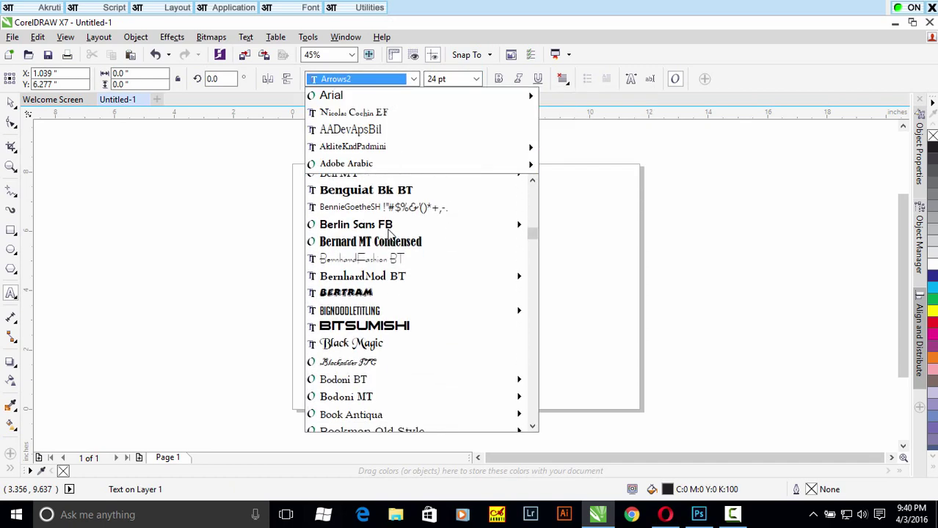
scroll(388, 234, "down", 1)
scroll(389, 233, "down", 1)
scroll(388, 233, "down", 10)
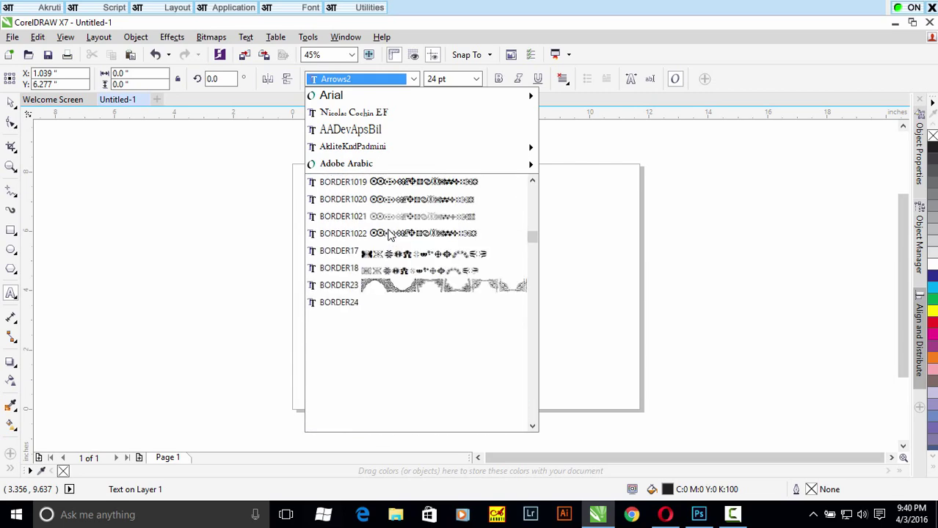
scroll(389, 233, "up", 1)
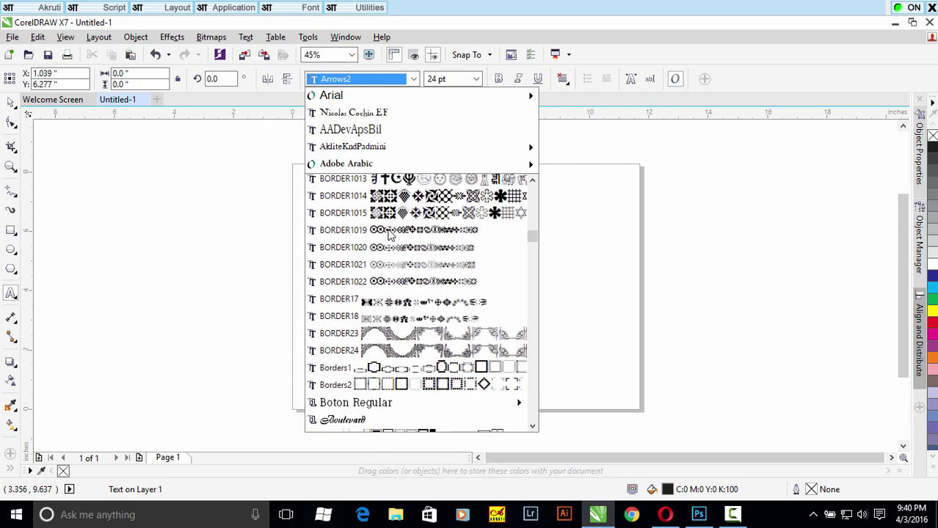
scroll(389, 233, "up", 10)
scroll(389, 233, "up", 1)
scroll(389, 233, "up", 5)
scroll(389, 233, "up", 3)
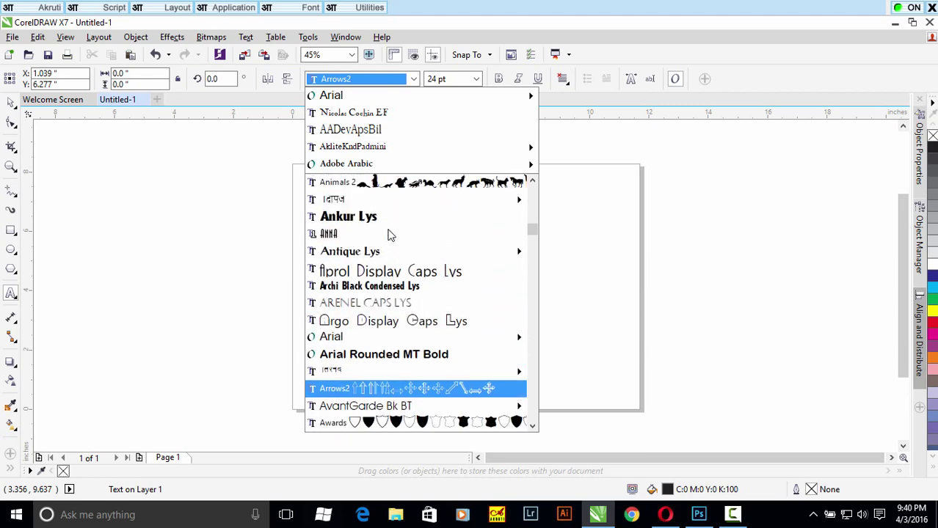
scroll(389, 233, "up", 1)
scroll(389, 233, "up", 3)
scroll(388, 234, "up", 3)
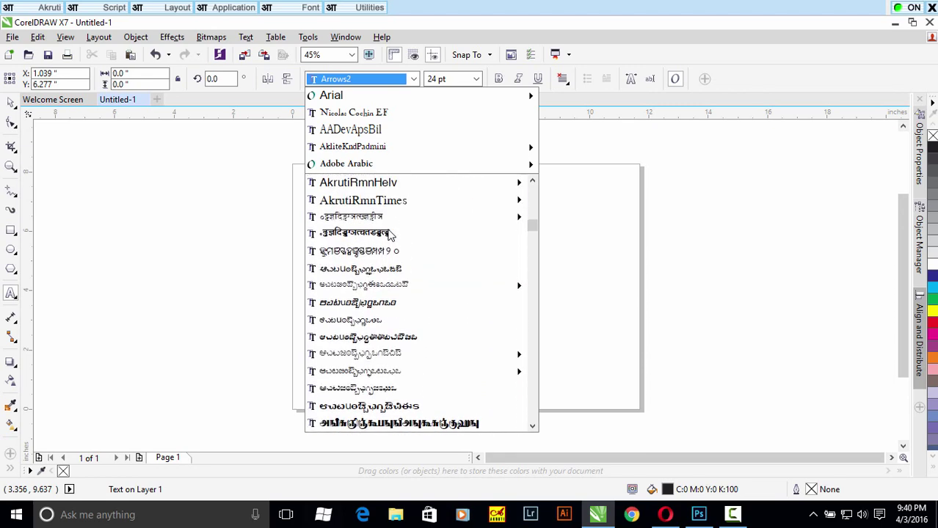
scroll(388, 233, "up", 2)
scroll(389, 233, "up", 2)
scroll(389, 233, "up", 2)
scroll(389, 234, "up", 3)
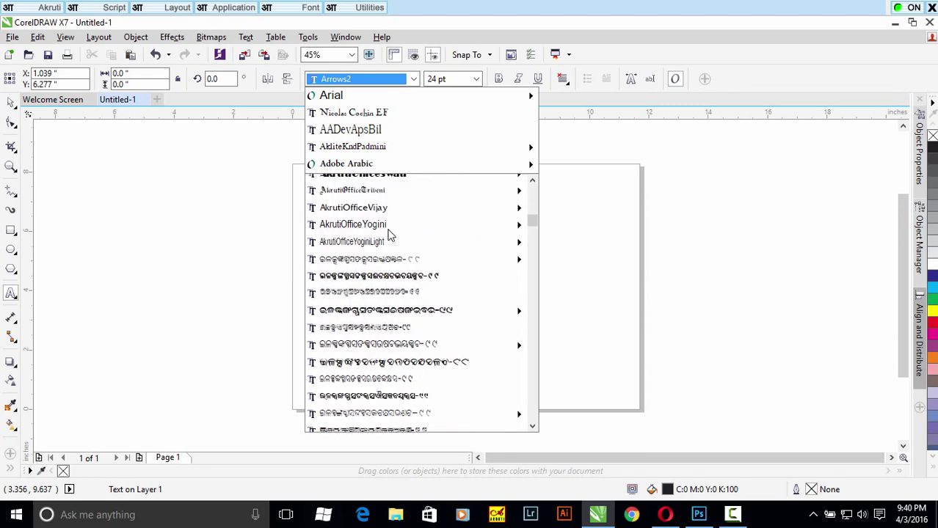
scroll(389, 233, "up", 2)
scroll(388, 233, "up", 3)
scroll(389, 233, "up", 3)
scroll(389, 233, "up", 3)
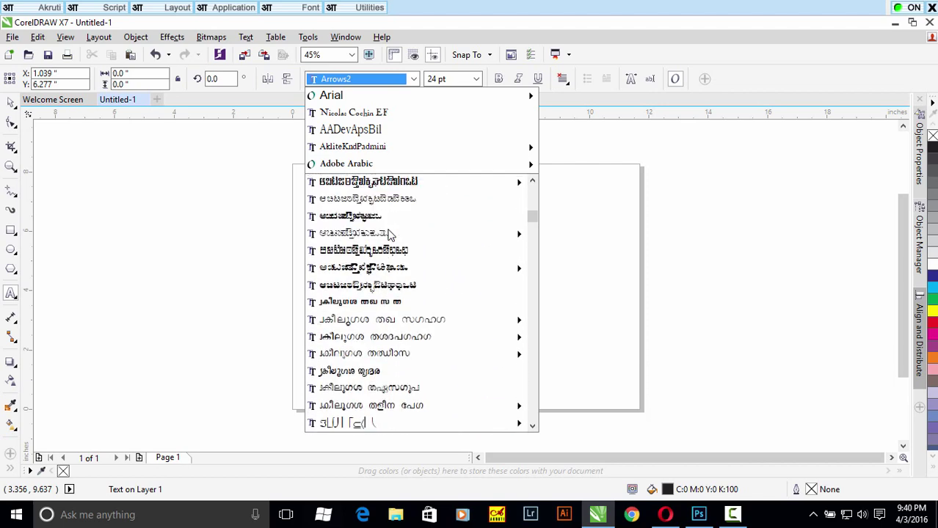
scroll(389, 233, "up", 2)
scroll(389, 233, "up", 3)
scroll(389, 233, "up", 3)
scroll(389, 234, "up", 2)
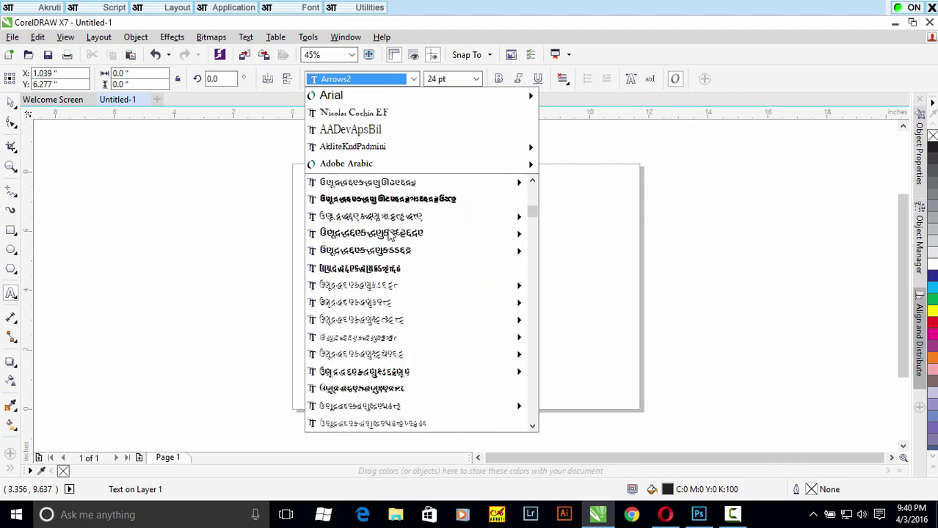
scroll(389, 233, "up", 3)
Step: Choose AkrutiDevVijay and type श्री गणेश using the phonetic keys 'aaaNesh'
left_click(377, 233)
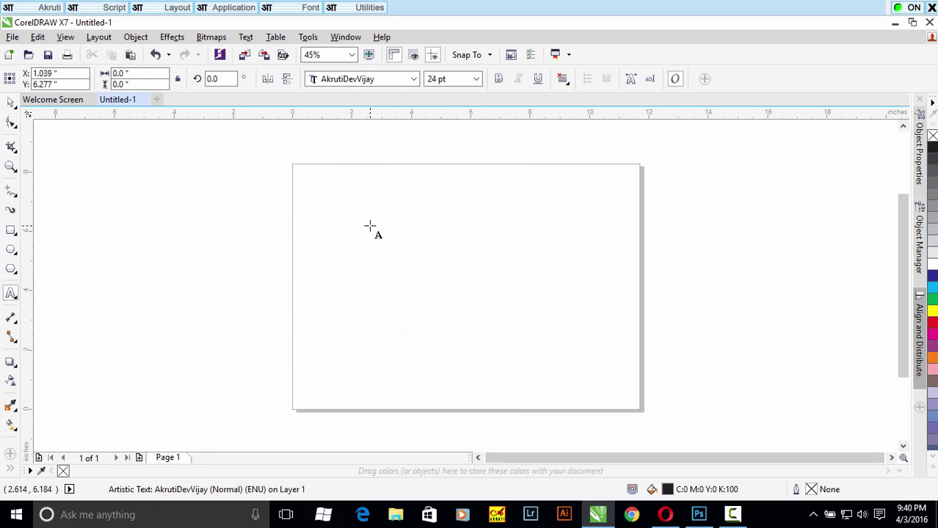
type("a")
type("a")
type("a")
type("Nesh")
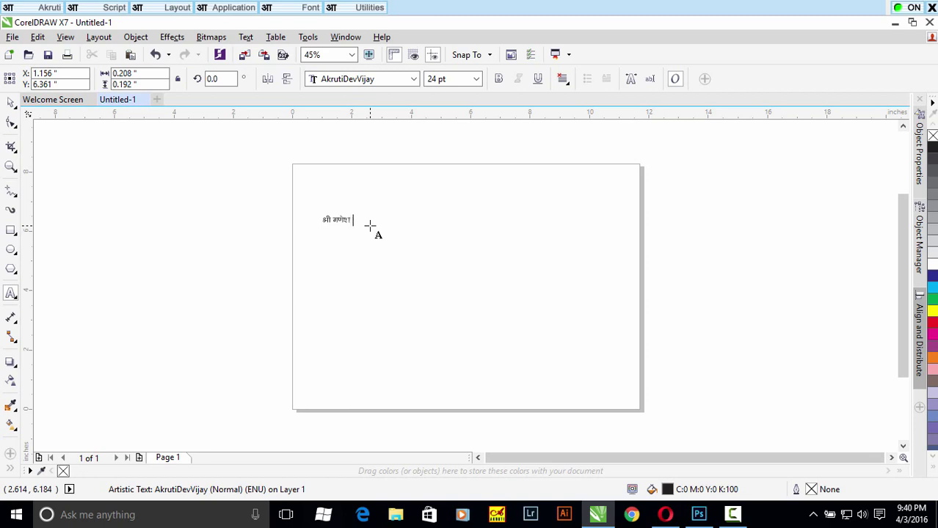
key("ctrl+a")
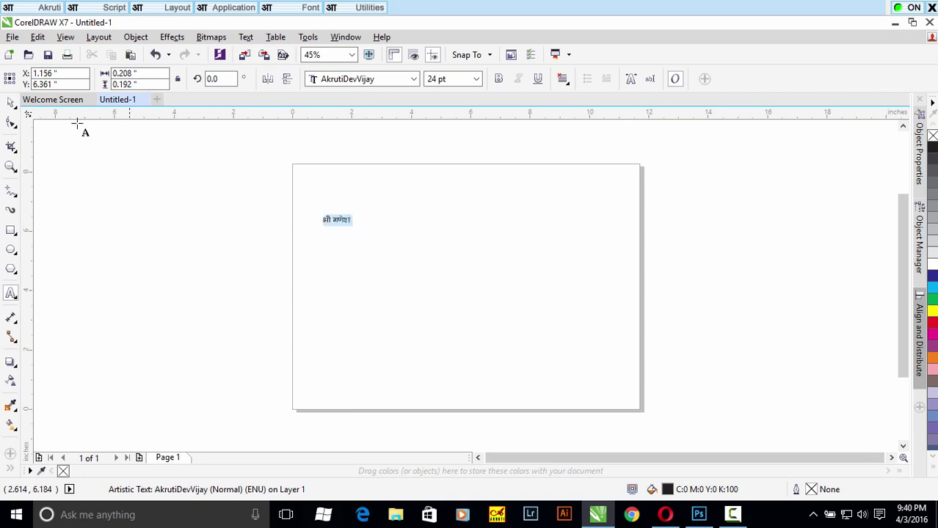
Step: Scale the श्री गणेश text up about sevenfold, to roughly 164 pt
left_click(11, 103)
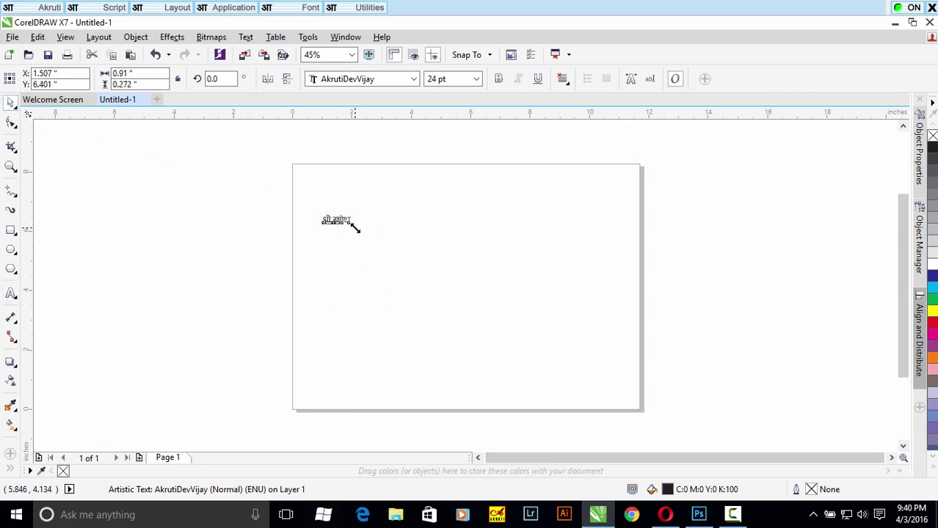
mouse_move(357, 230)
left_mouse_down()
mouse_move(427, 245)
mouse_move(516, 304)
left_mouse_up()
left_click(499, 324)
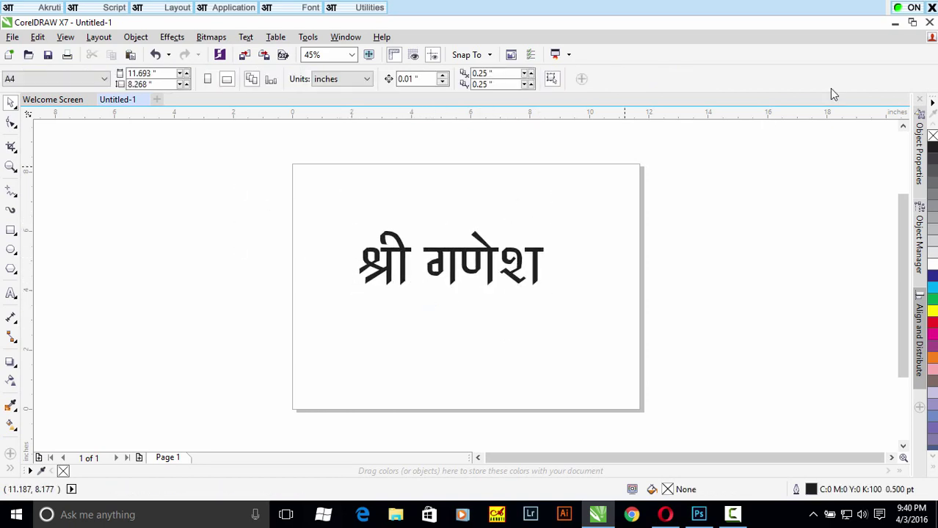
Step: Confirm Akruti stays set to CorelDraw, then select and deselect the श्री गणेश text
left_click(230, 9)
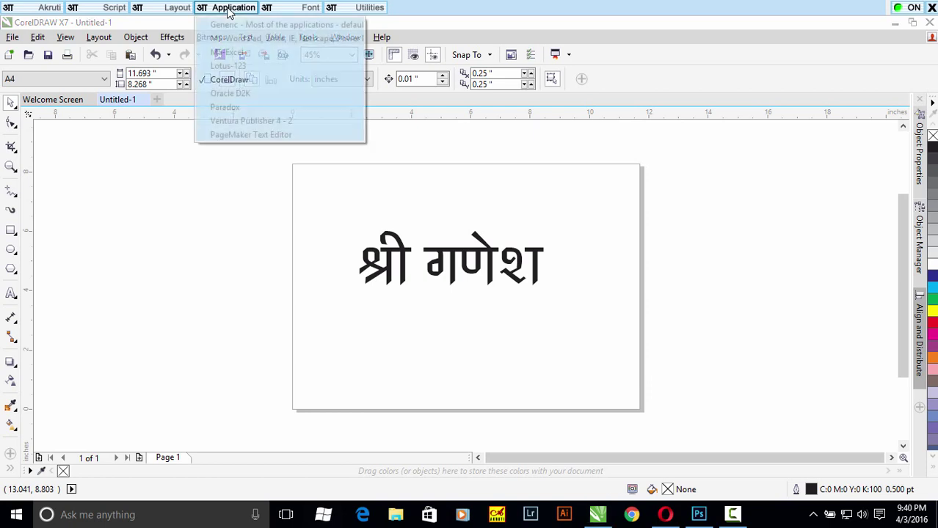
left_click(229, 80)
left_click(382, 272)
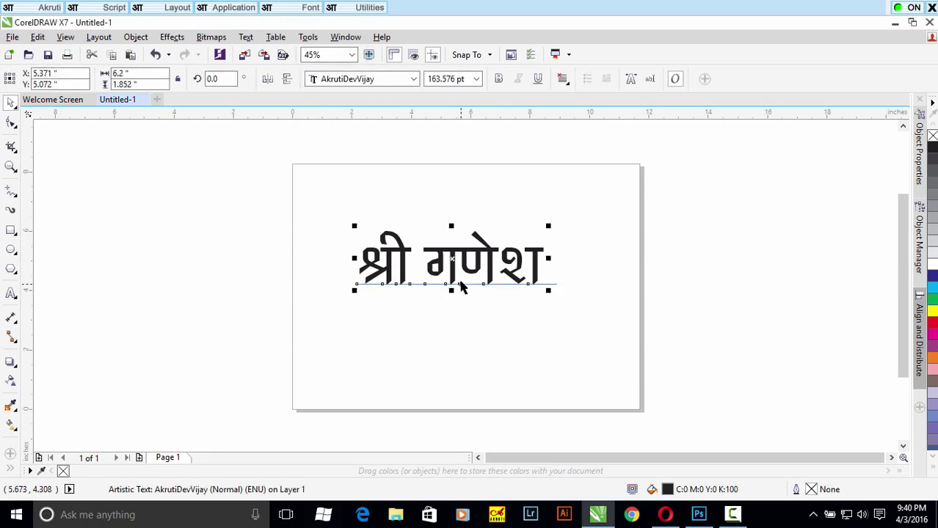
left_click(534, 330)
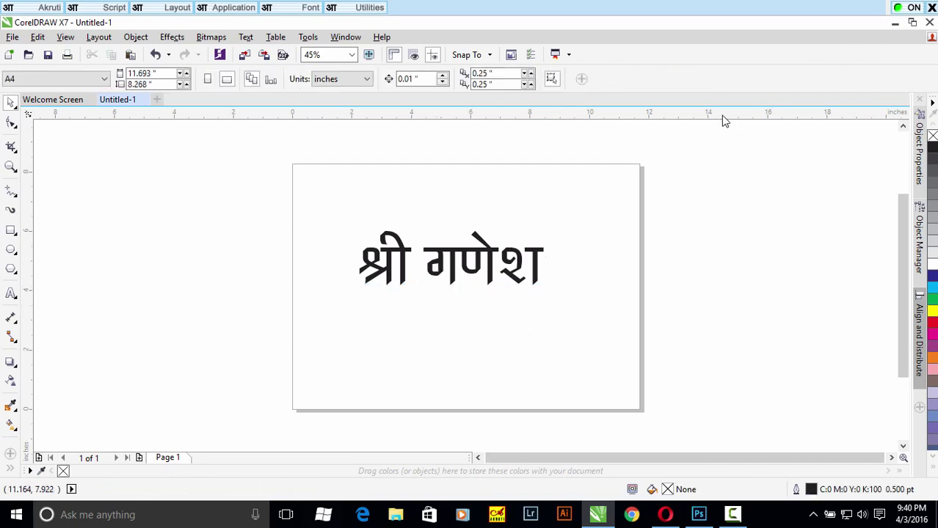
Step: Minimize CorelDRAW, restore Photoshop's Untitled-1, and set Akruti to PageMaker Text Editor mode
left_click(893, 24)
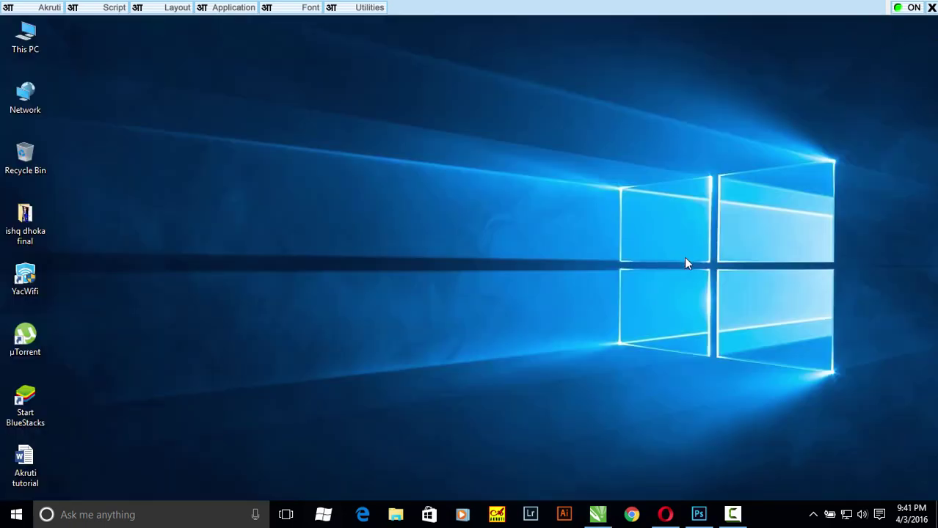
left_click(698, 513)
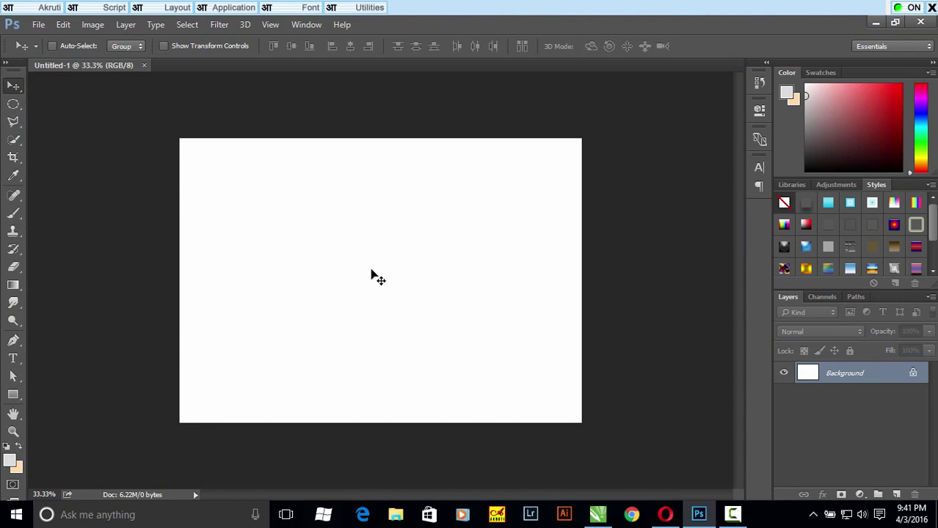
left_click(225, 8)
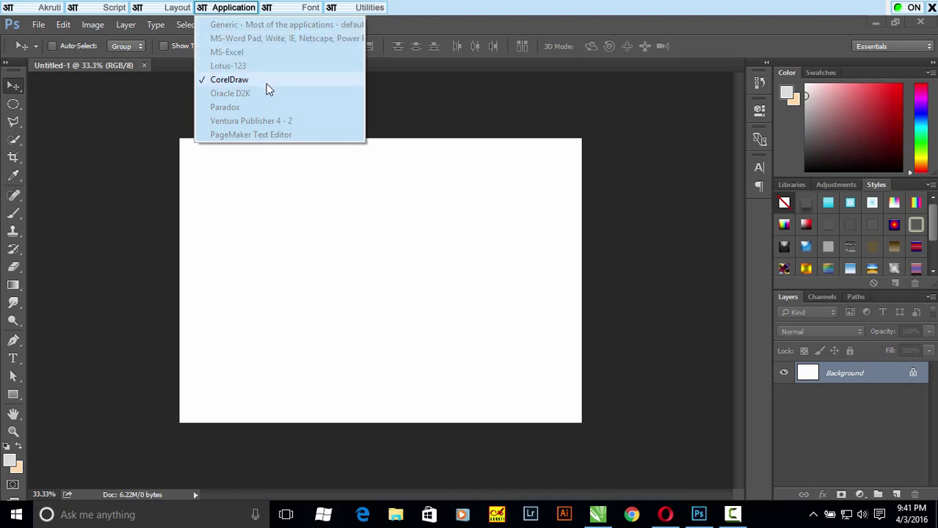
left_click(251, 136)
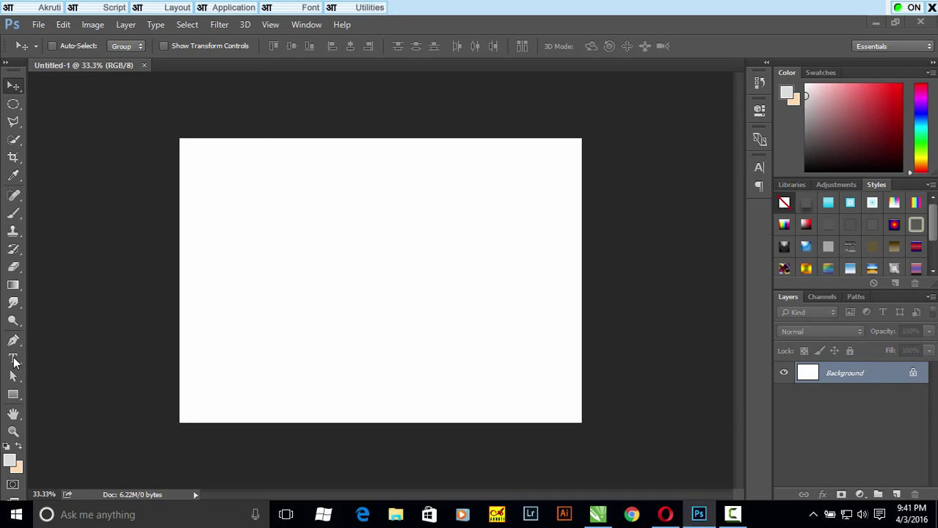
Step: Start a 72 pt text layer near the canvas's upper left
left_click(13, 357)
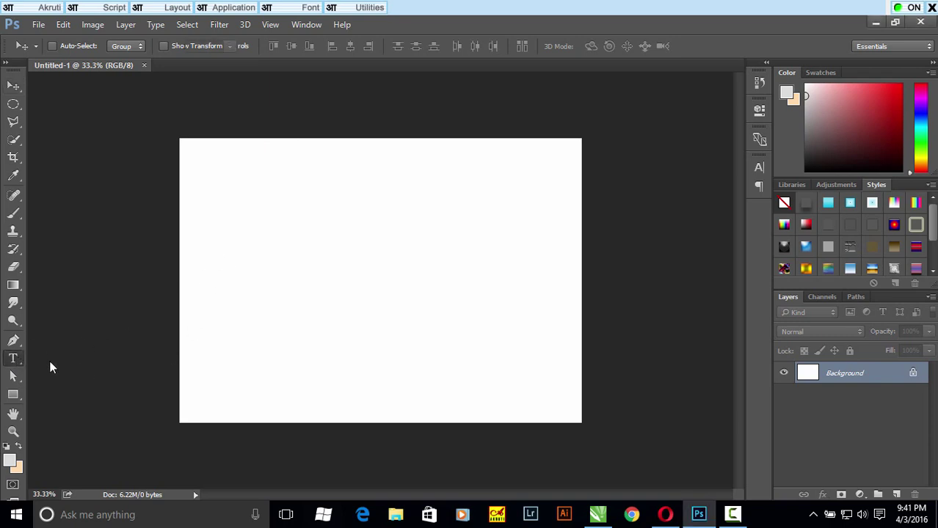
left_click(270, 241)
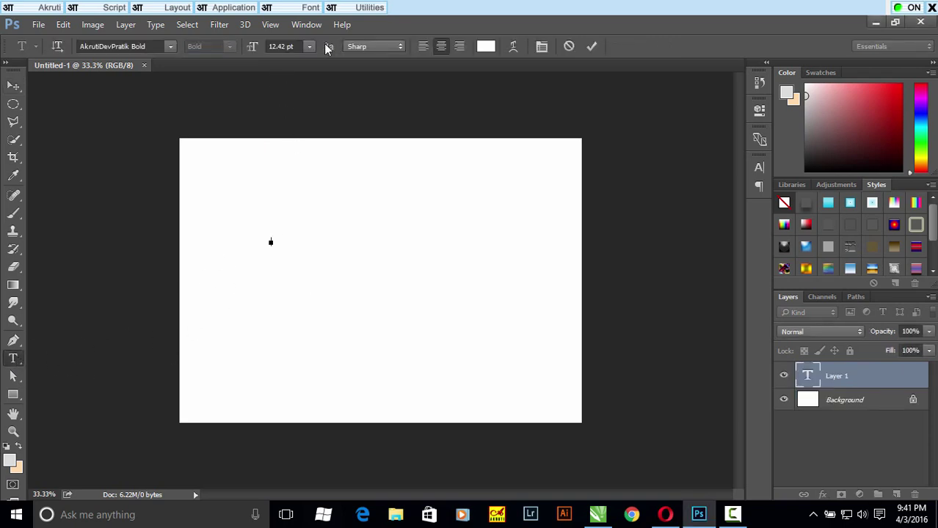
left_click(309, 46)
left_click(313, 267)
type("-")
Step: Make the text black and type 'श्री गणेशाय' with the keys 'I gaNeshaay'
key("ctrl+a")
left_click(486, 46)
left_click_drag(530, 195, 470, 277)
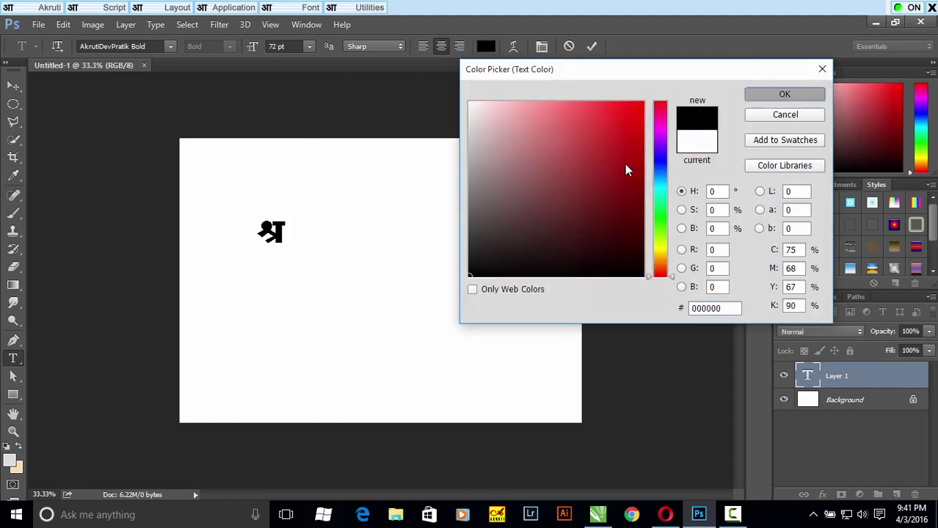
key("Return")
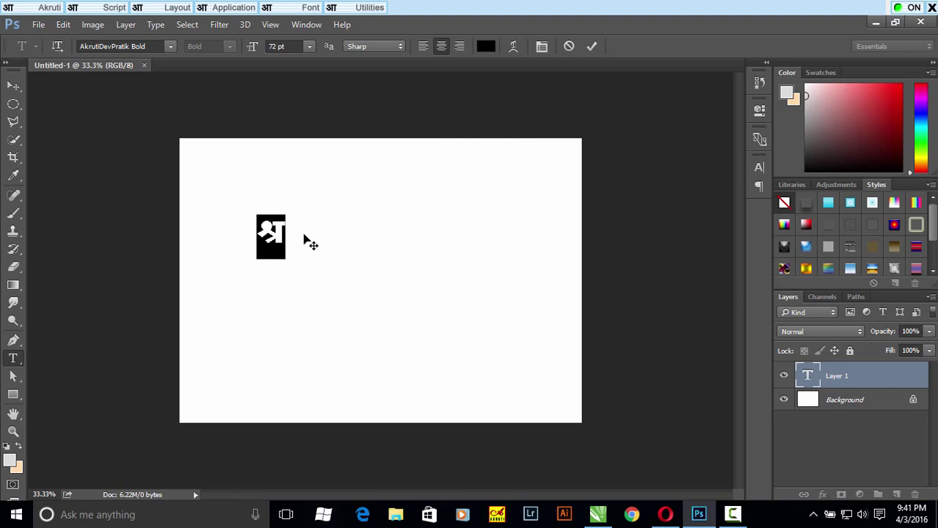
key("Right")
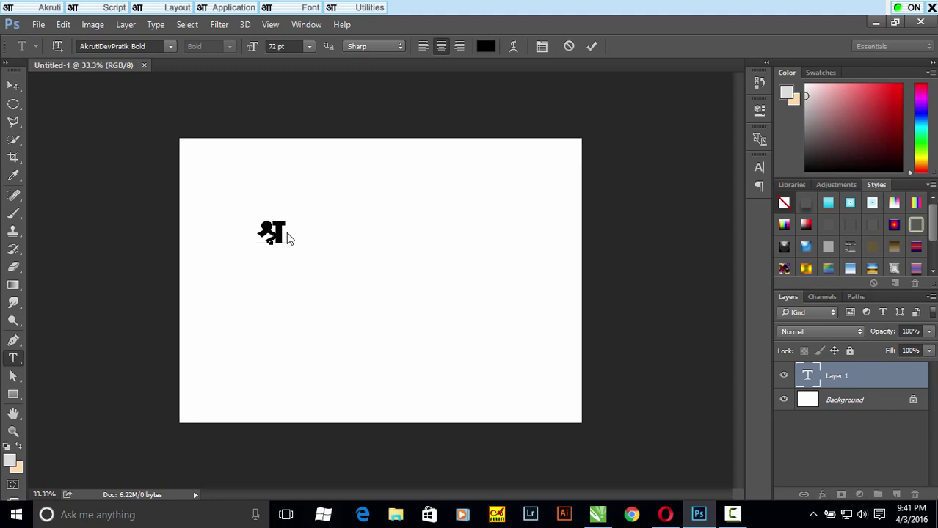
type("I gaNe")
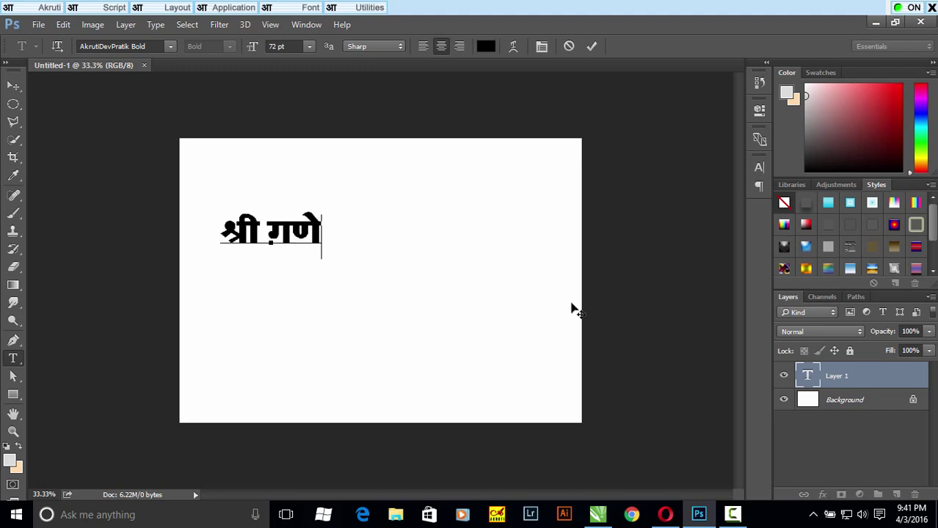
type("shaa")
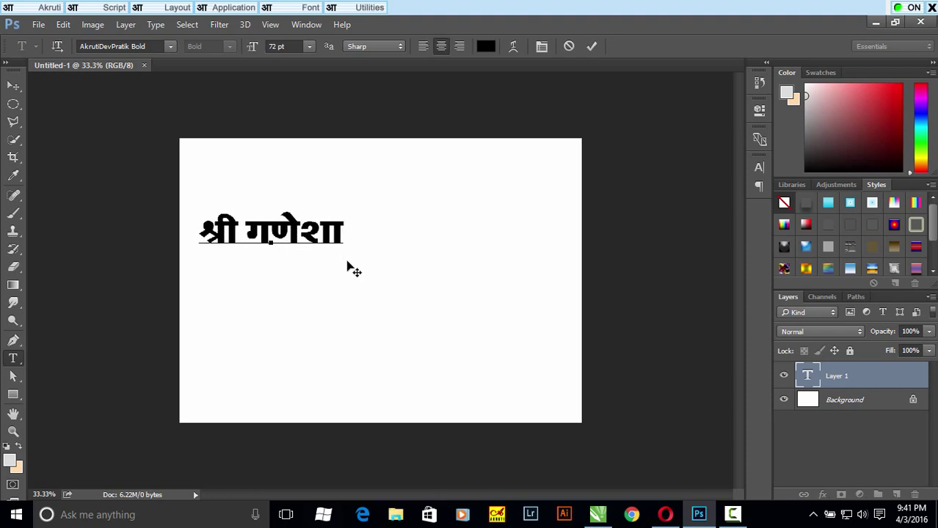
type("y")
Step: Commit the श्री गणेशाय text and drag it to the canvas centre
left_click(14, 85)
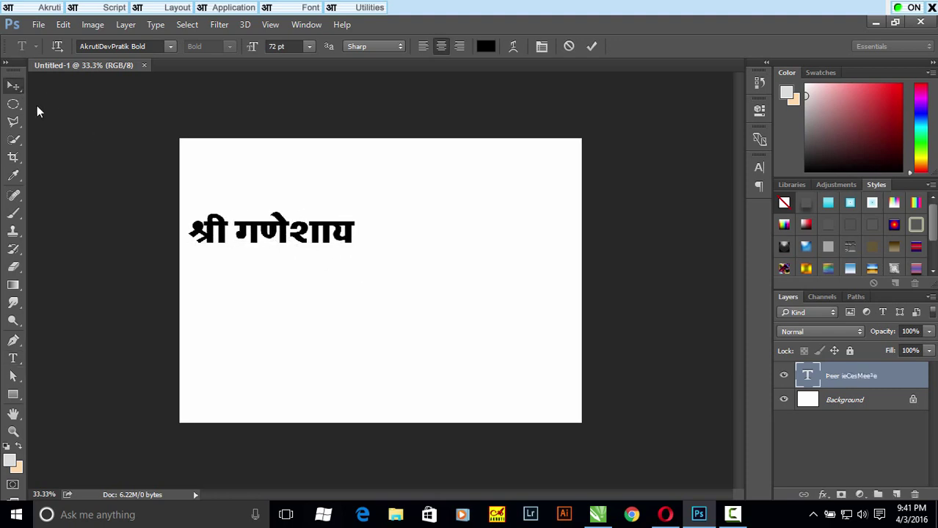
left_click_drag(262, 238, 360, 283)
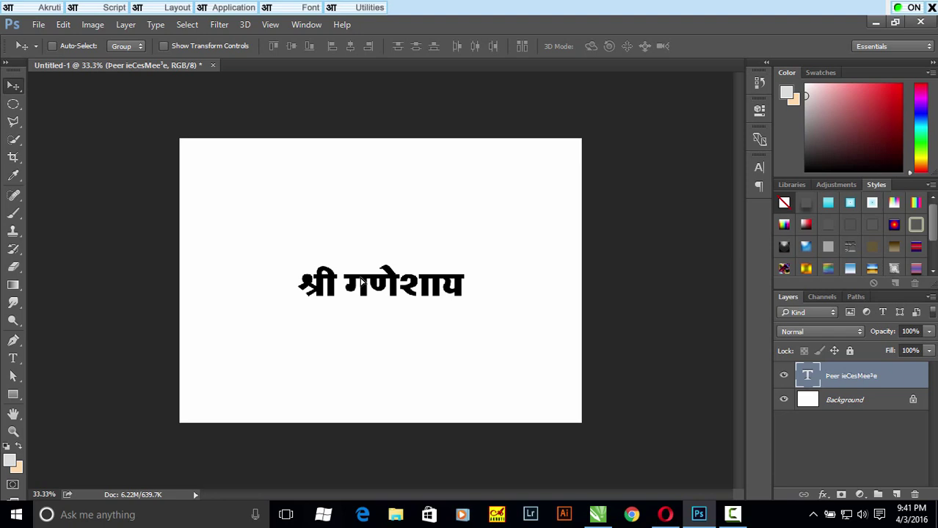
Step: Back in CorelDRAW, drag the श्री गणेश heading up near the page top
left_click(597, 514)
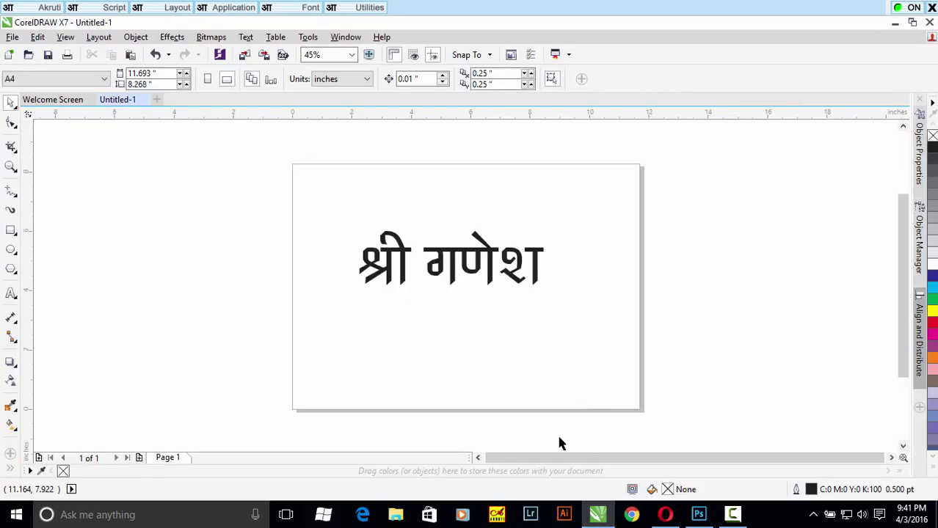
left_click(535, 272)
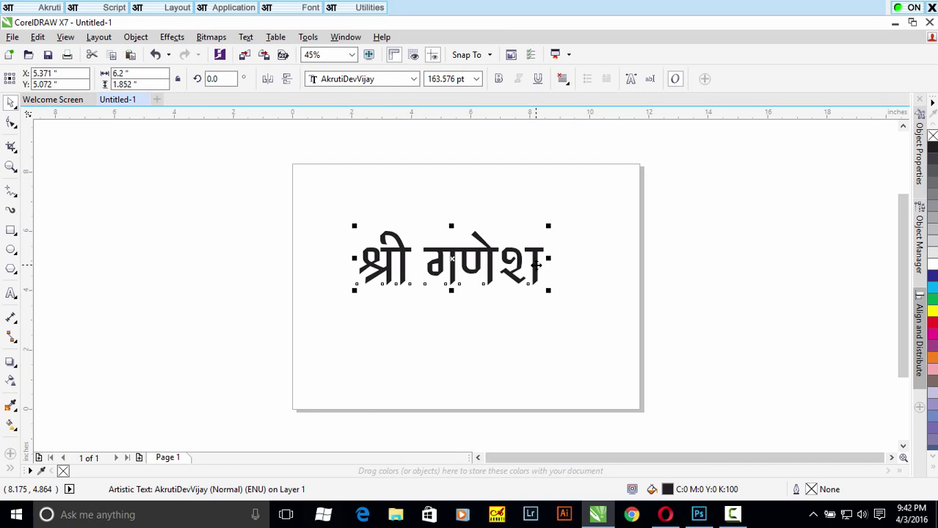
left_click(536, 266)
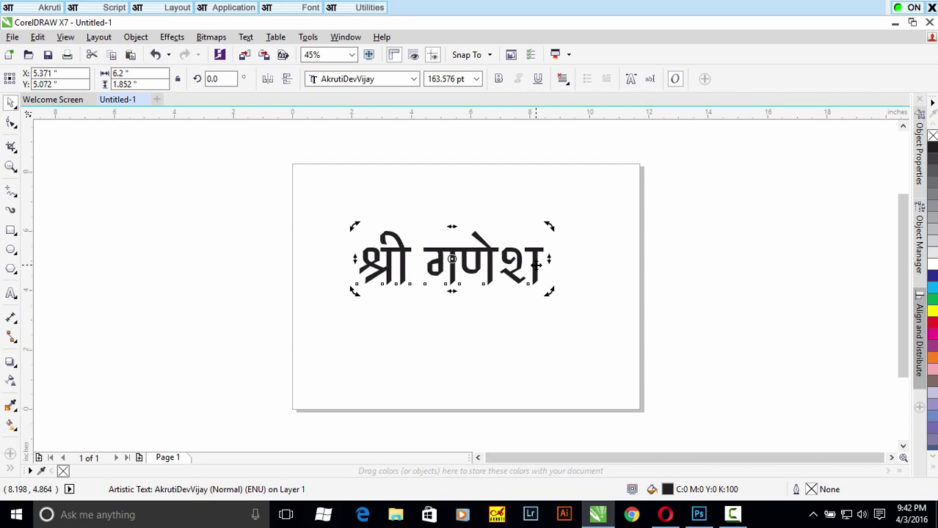
left_click(536, 265)
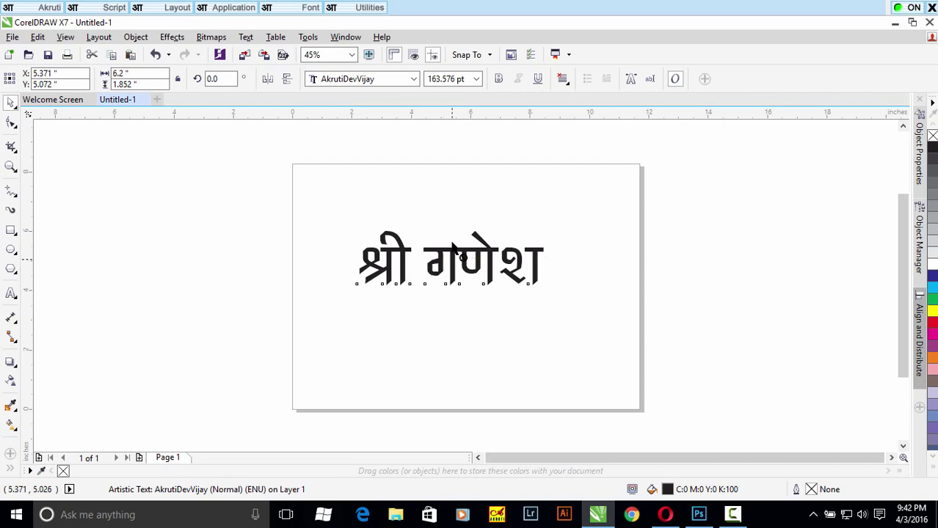
left_click_drag(451, 257, 457, 207)
Step: Start a new Arial 24 pt text line below the श्री गणेश heading, typing 'j'
left_click(464, 312)
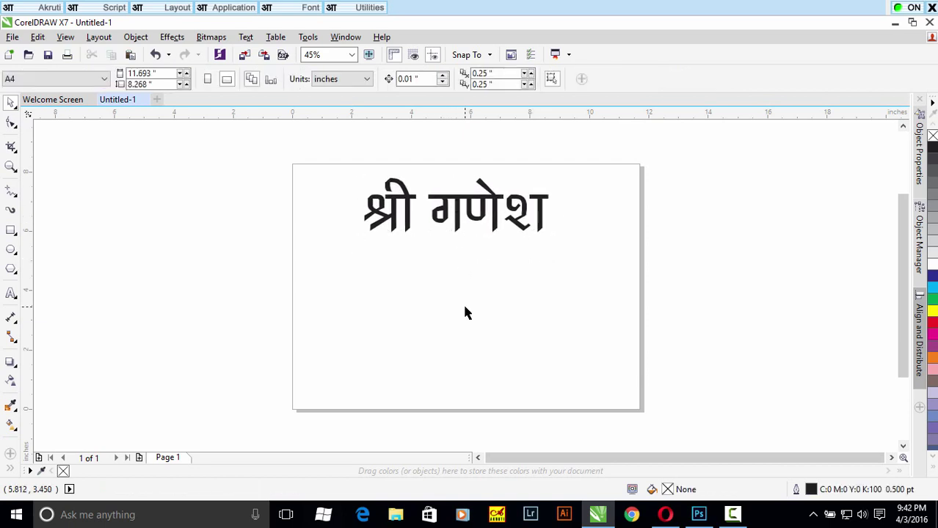
left_click(11, 294)
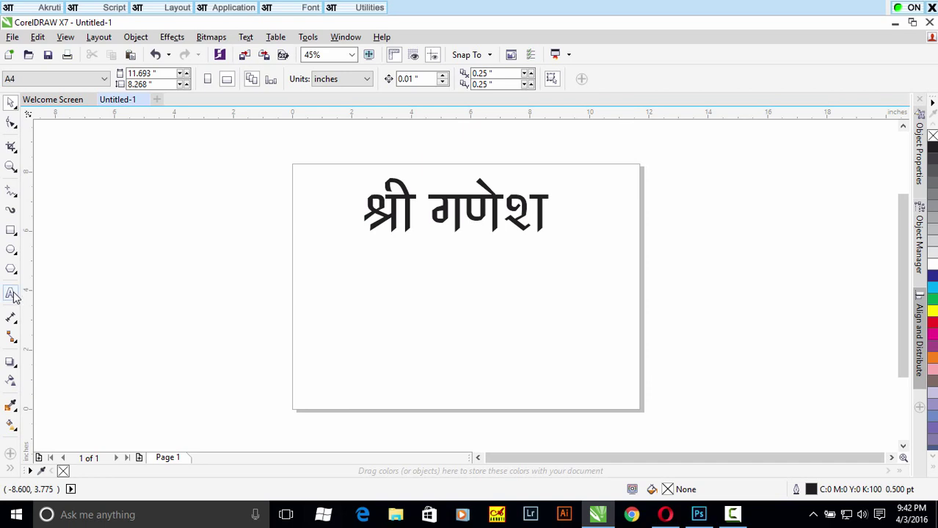
left_click(376, 295)
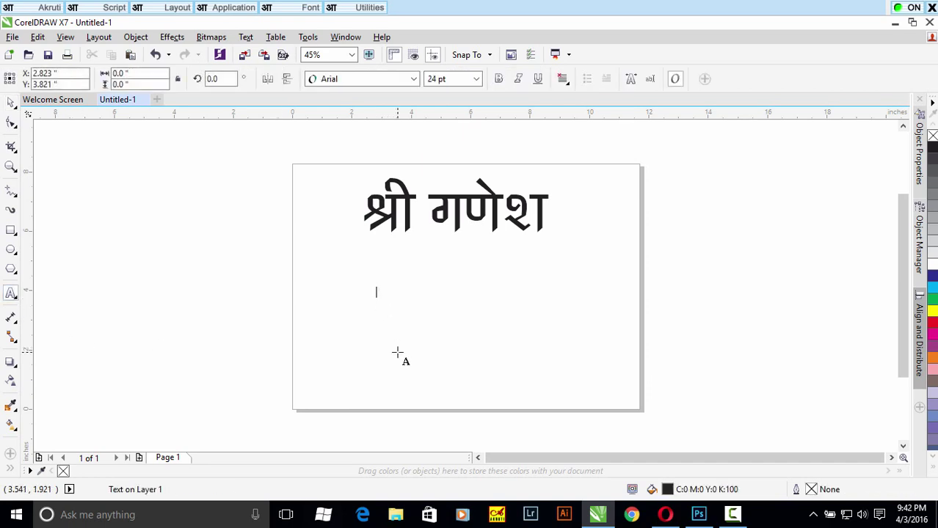
type("j")
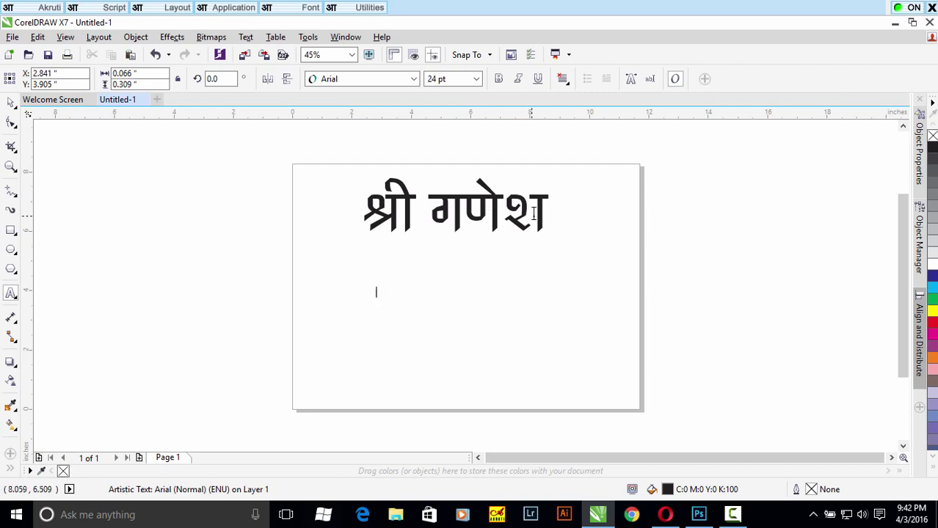
left_click(546, 234)
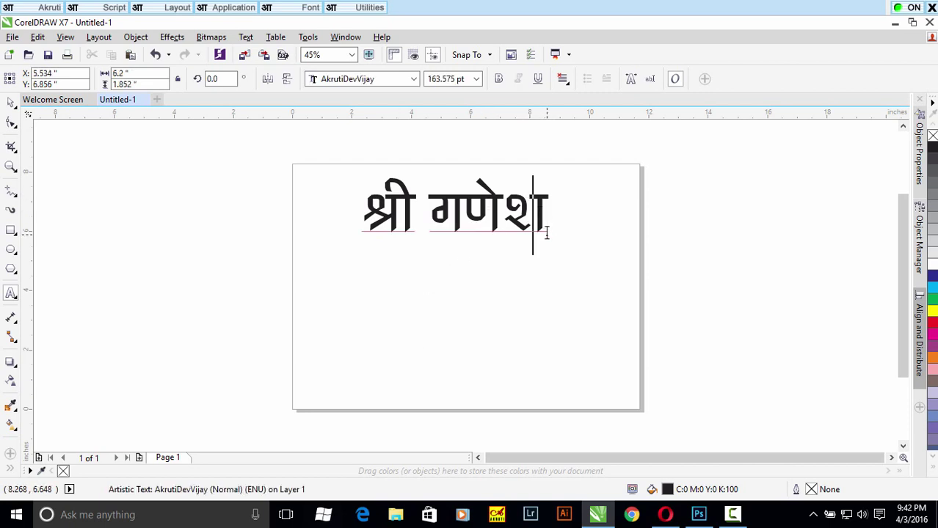
type(" र")
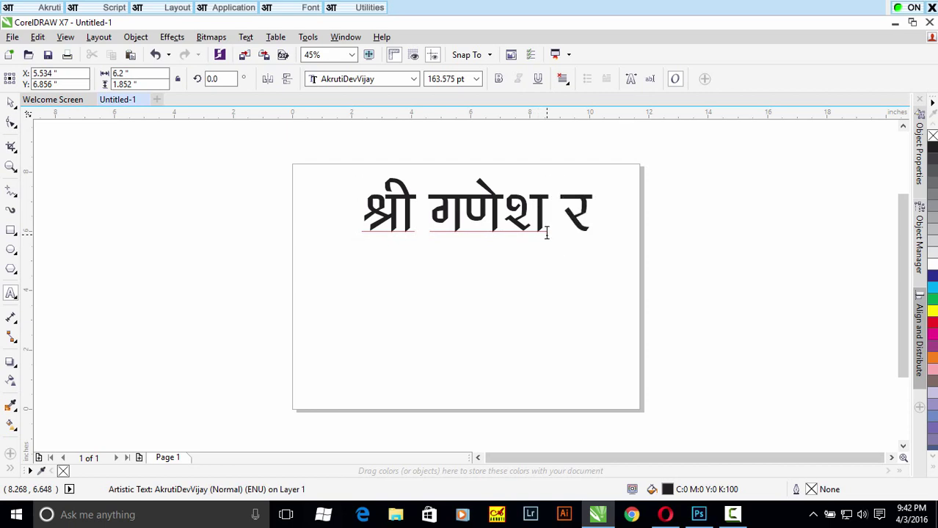
key("Return")
key("Return")
key("Return")
key("Return")
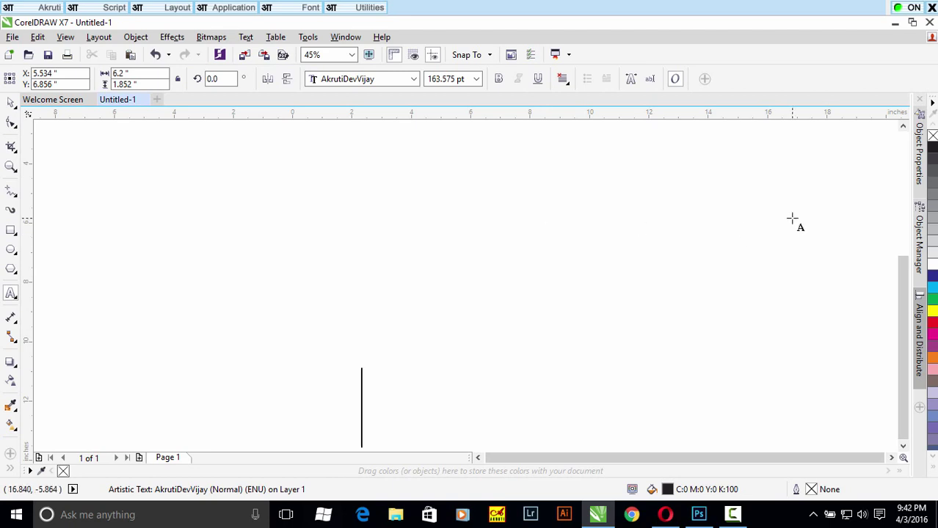
left_click_drag(898, 309, 893, 216)
type("श्री गणेश र")
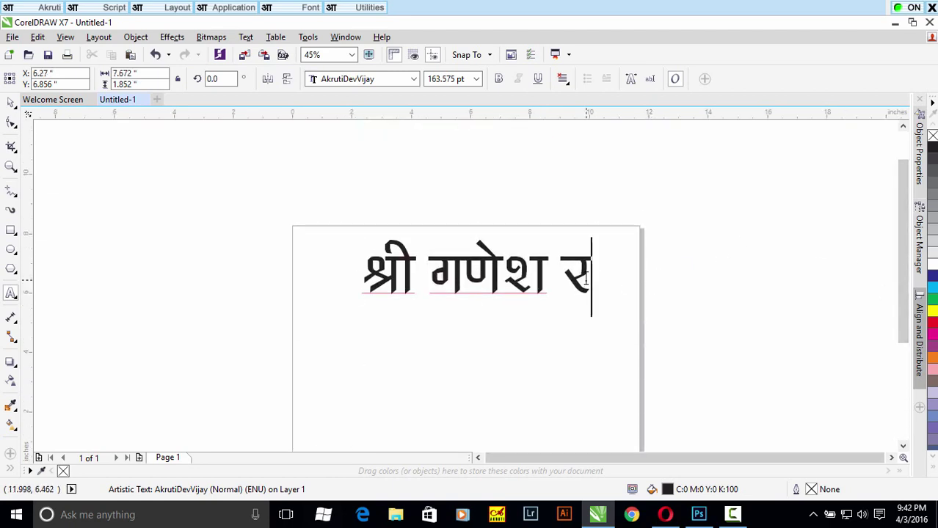
type("ू")
key("BackSpace")
type("ु")
type("ु")
key("BackSpace")
key("BackSpace")
type("ू")
key("BackSpace")
type("ु")
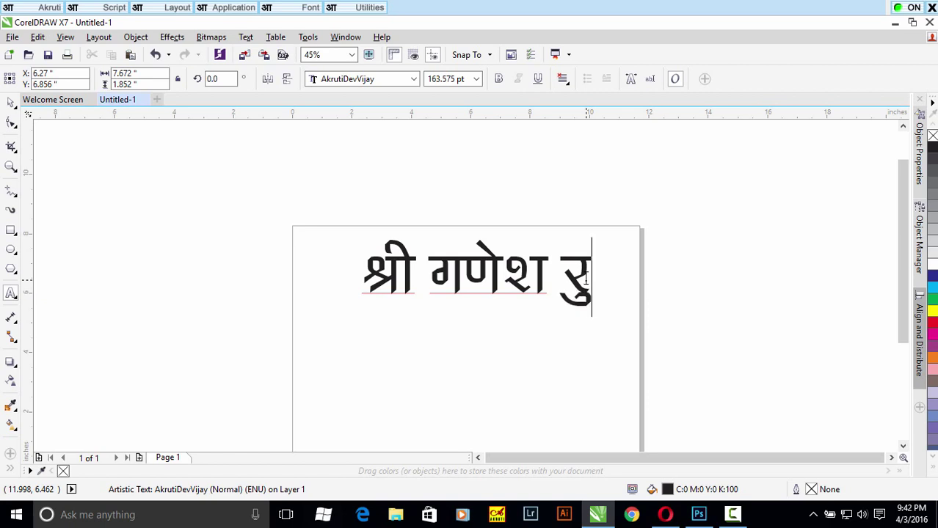
key("BackSpace")
key("BackSpace")
type("रु")
key("BackSpace")
key("BackSpace")
key("BackSpace")
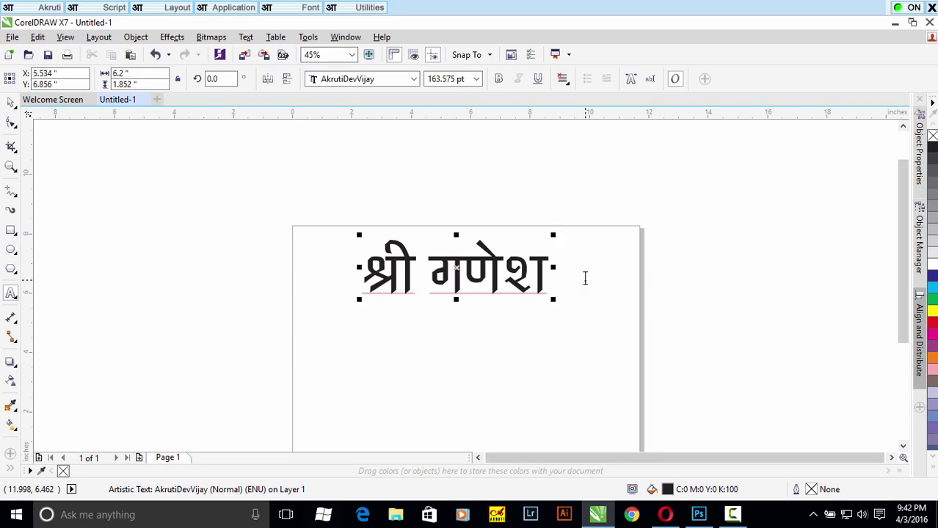
Step: Append 'रु' to the heading and start a second line
type("रु")
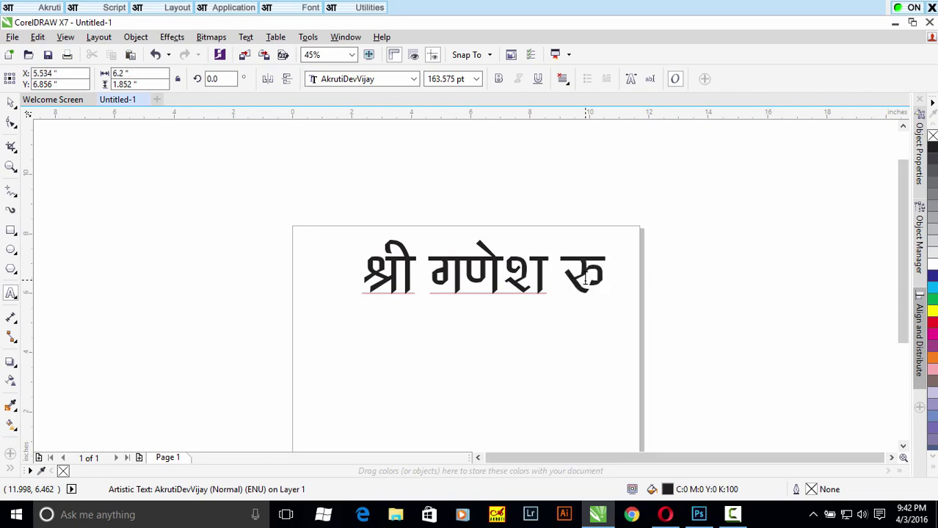
left_click_drag(586, 278, 606, 282)
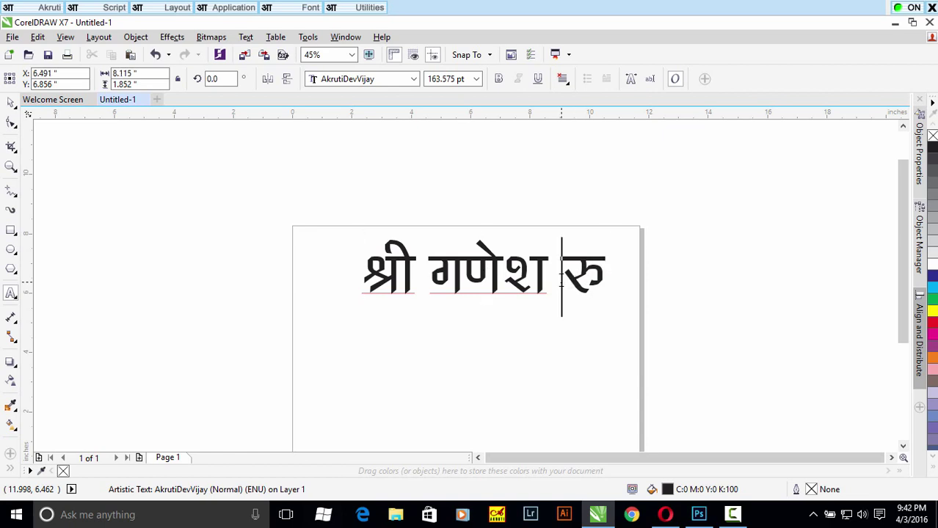
left_click(606, 283)
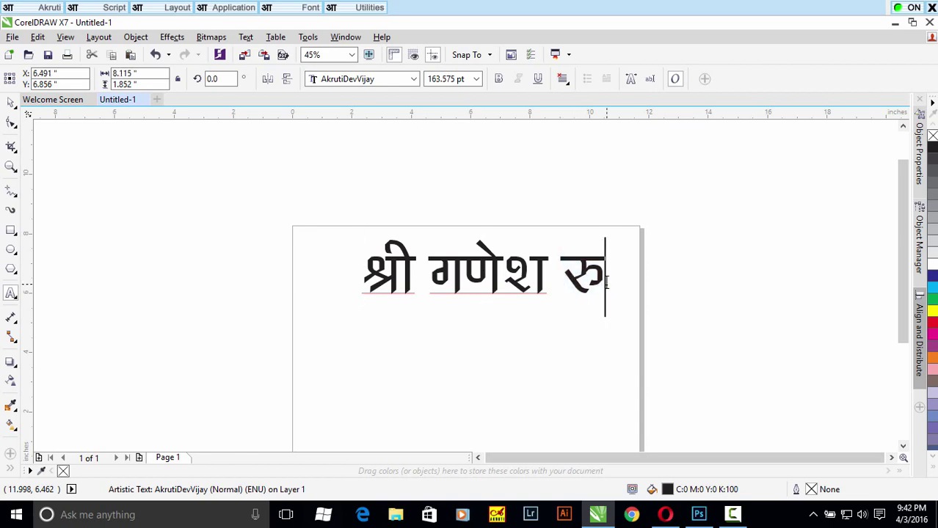
key("Return")
Step: Try typing the फ्त conjunct on the second line, erasing each misformed प्त result
type("फ")
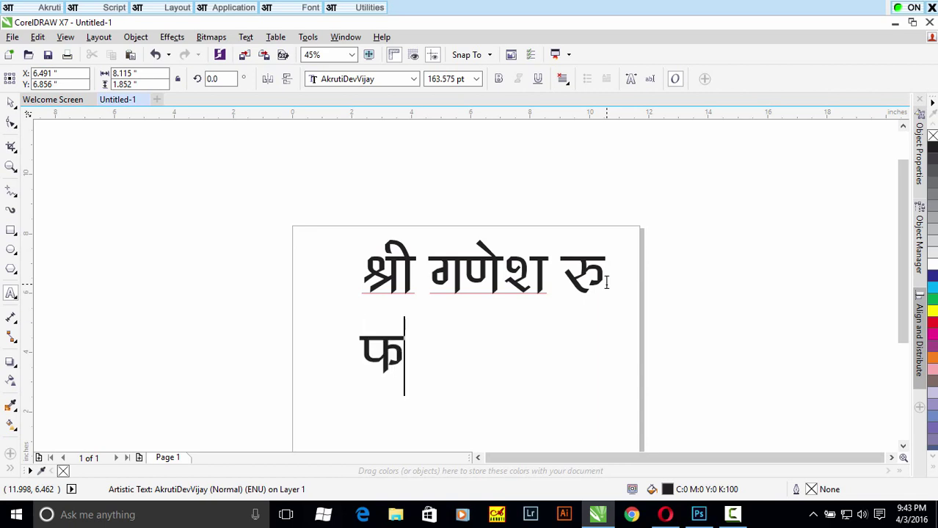
type("्")
key("BackSpace")
key("BackSpace")
type("त")
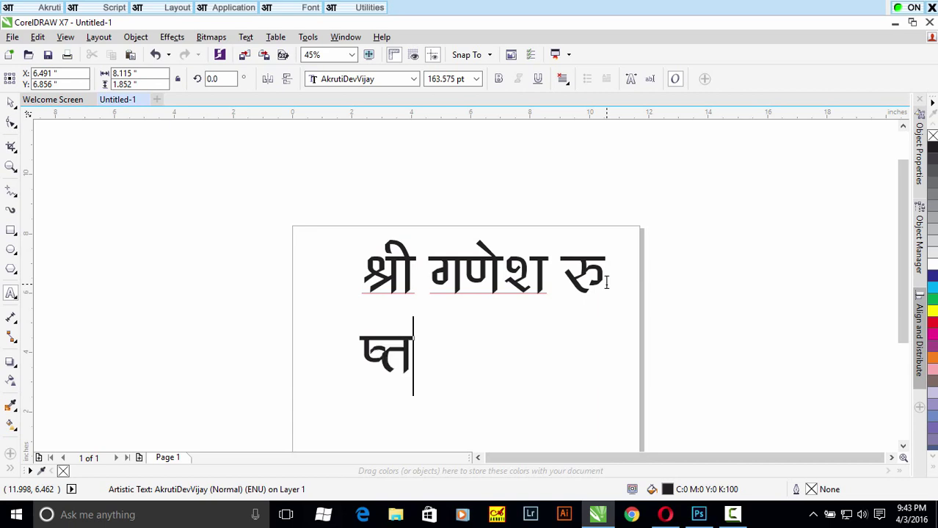
key("BackSpace")
key("BackSpace")
key("BackSpace")
type("प्")
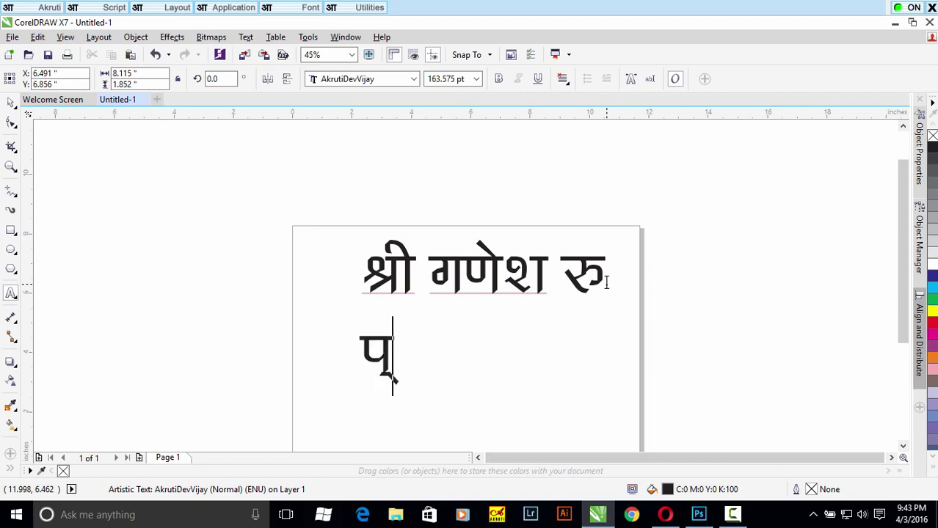
type("त")
key("BackSpace")
key("BackSpace")
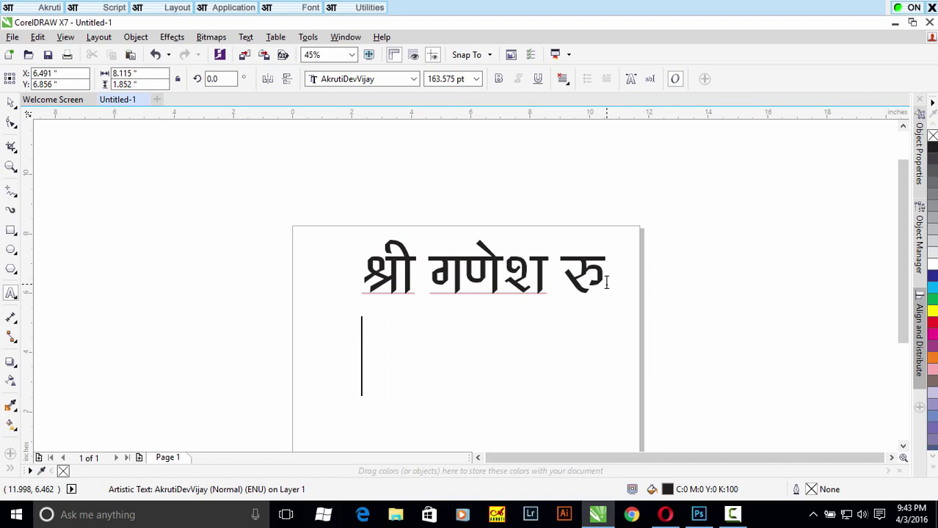
type("फ्")
key("BackSpace")
type("त")
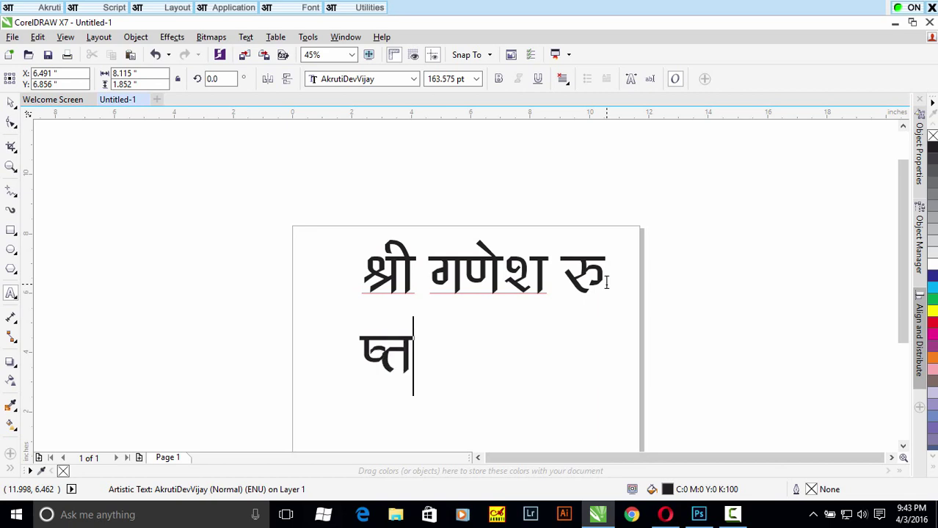
key("BackSpace")
key("BackSpace")
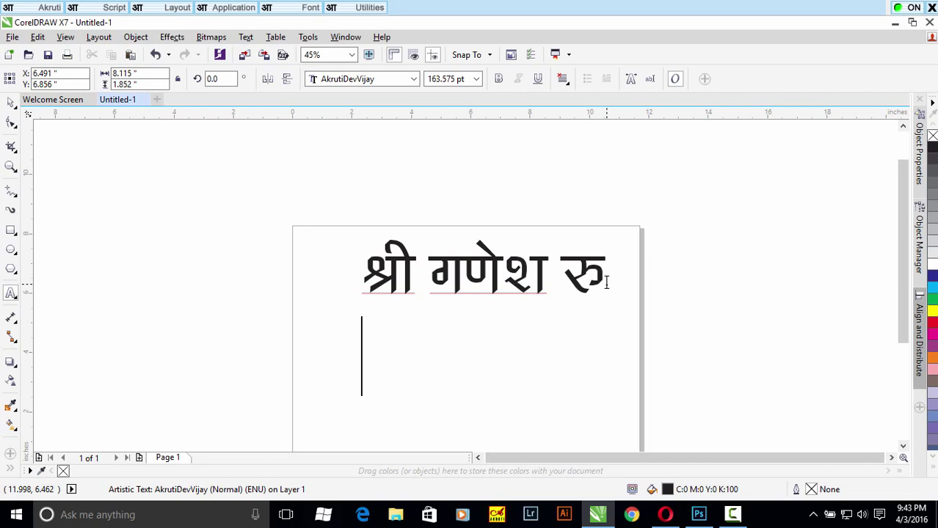
Step: Keep retrying फ्त and प्त on the second line, deleting every wrongly formed conjunct
type("फ")
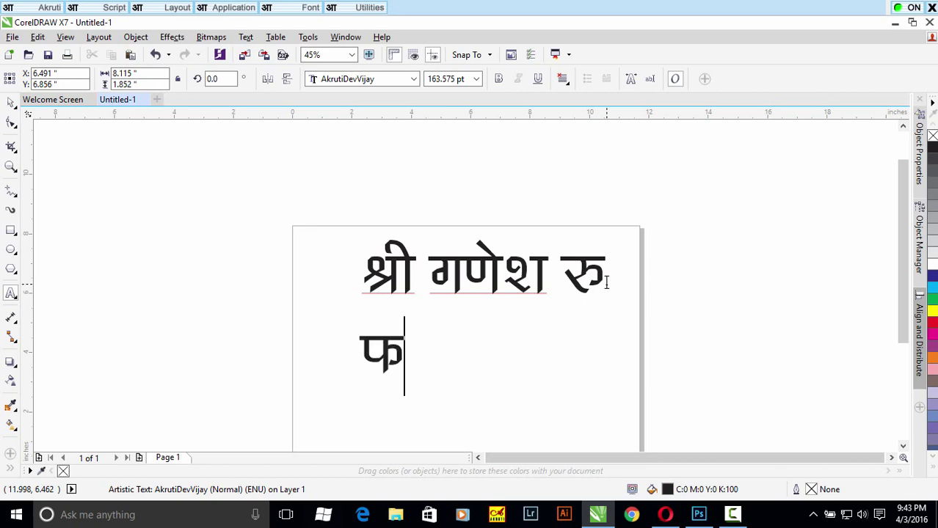
type("्")
key("BackSpace")
type("त")
key("BackSpace")
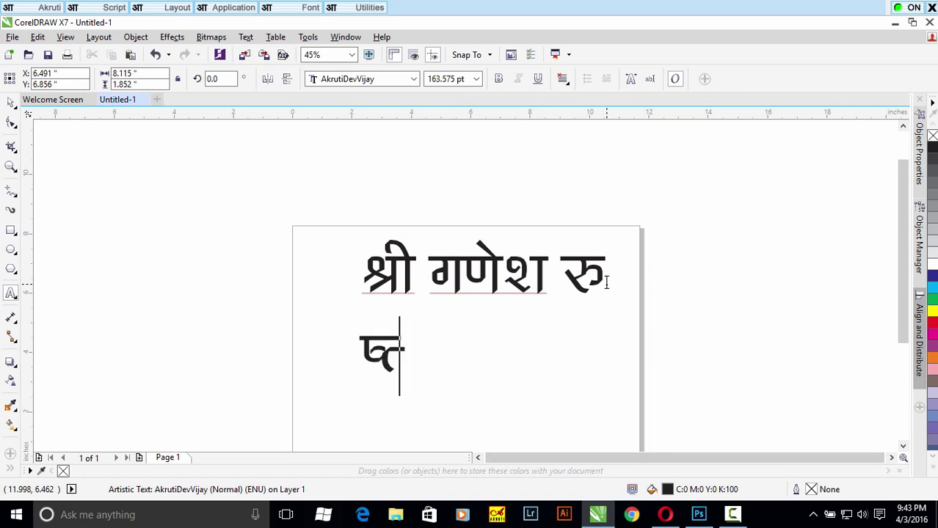
key("BackSpace")
key("BackSpace")
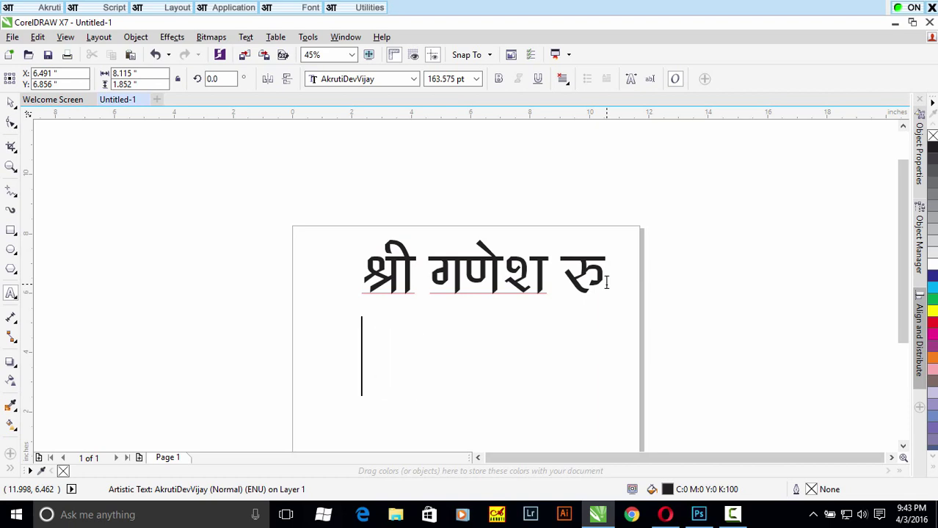
type("प")
key("BackSpace")
type("त")
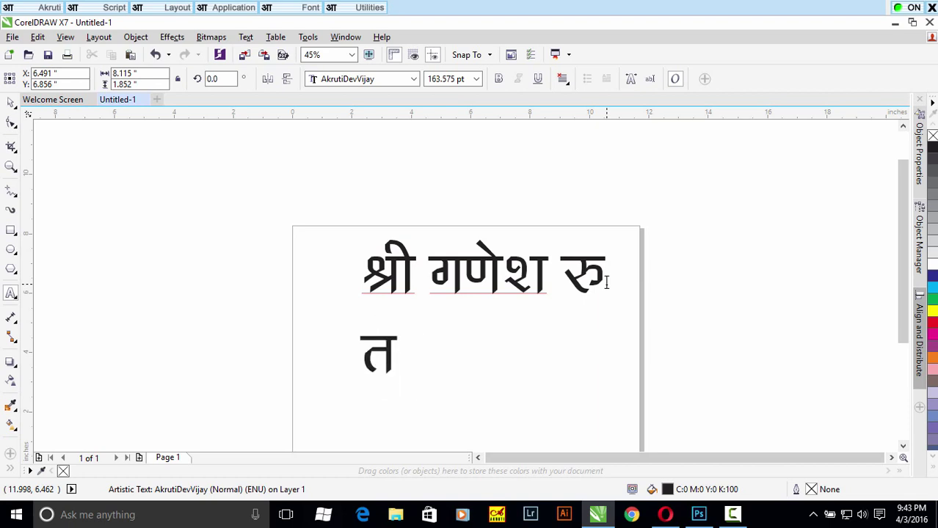
key("BackSpace")
type("फ")
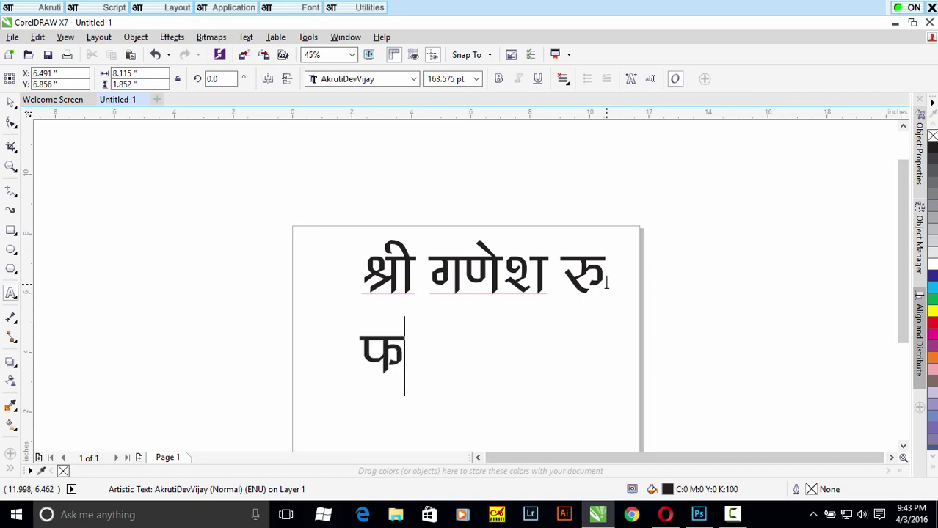
type("्त")
key("BackSpace")
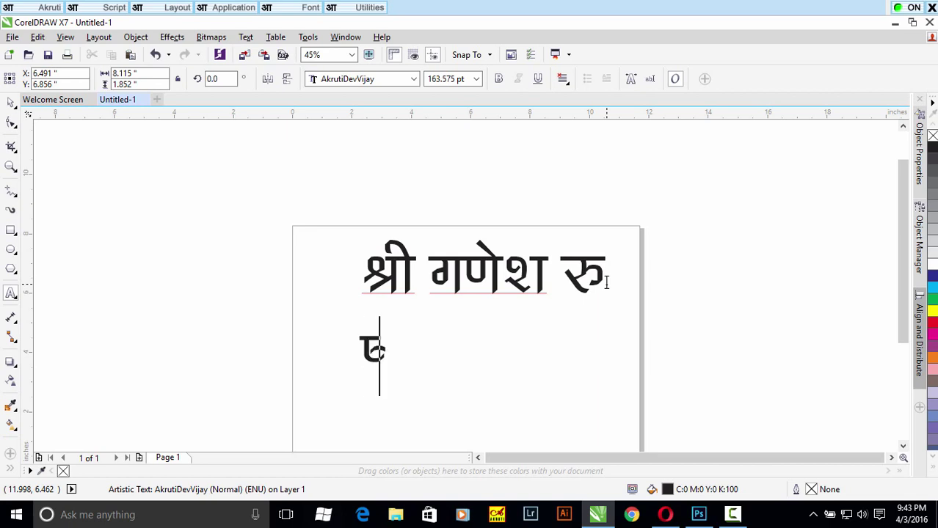
key("BackSpace")
key("BackSpace")
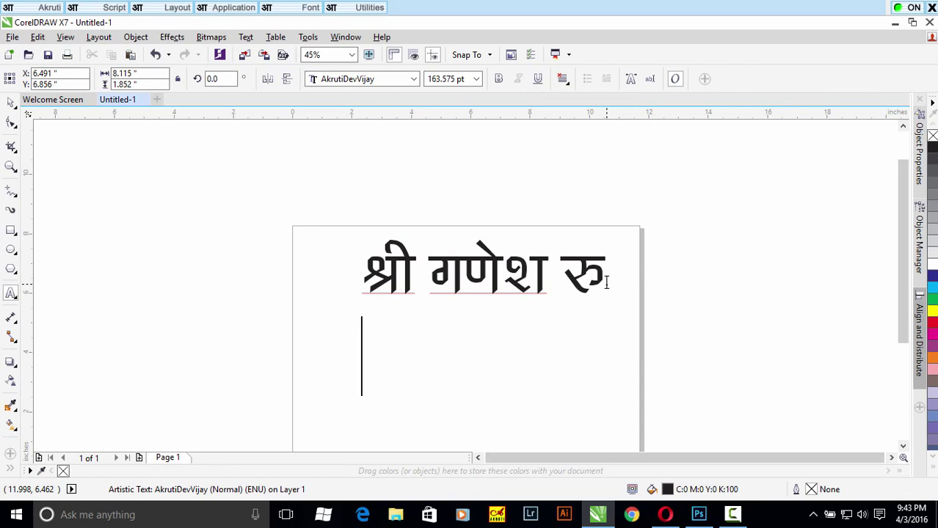
Step: Erase back to गणेश, then undo to restore 'श्री गणेश रु'
type("्")
key("BackSpace")
key("BackSpace")
key("BackSpace")
key("BackSpace")
type("फ")
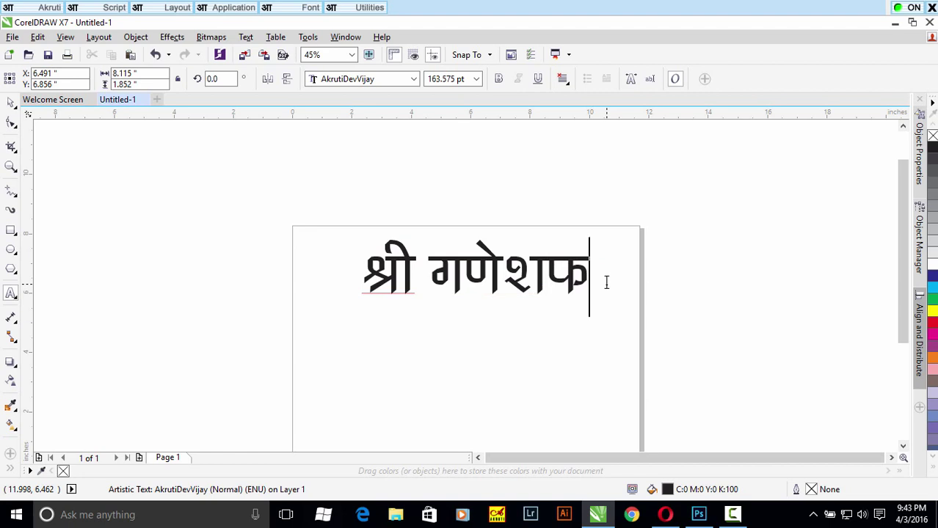
key("ctrl+z")
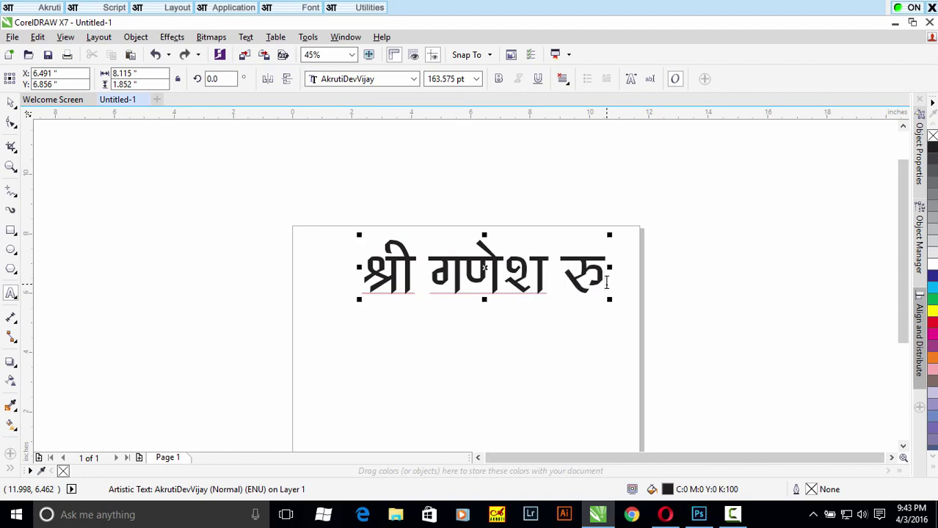
Step: Delete the trailing 'रु', start a new line, and erase a trial क्त conjunct
key("BackSpace")
key("BackSpace")
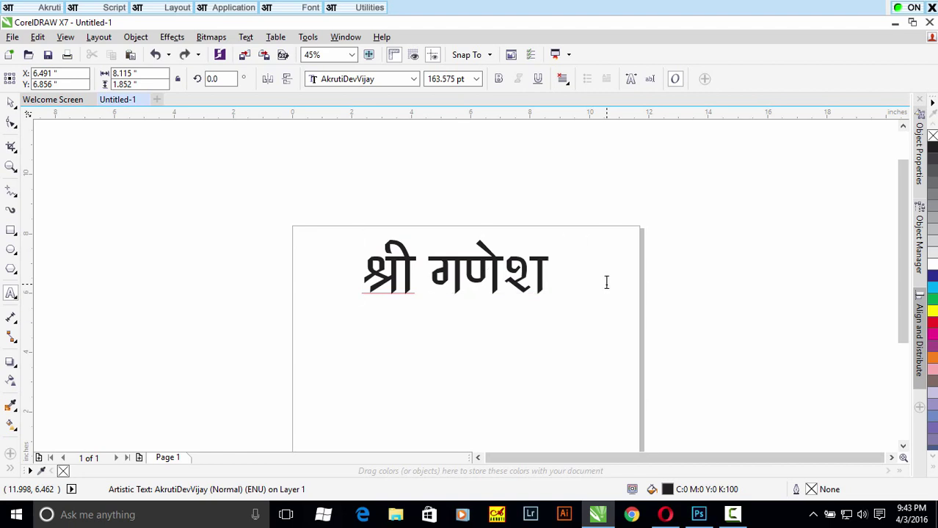
key("Return")
type("क")
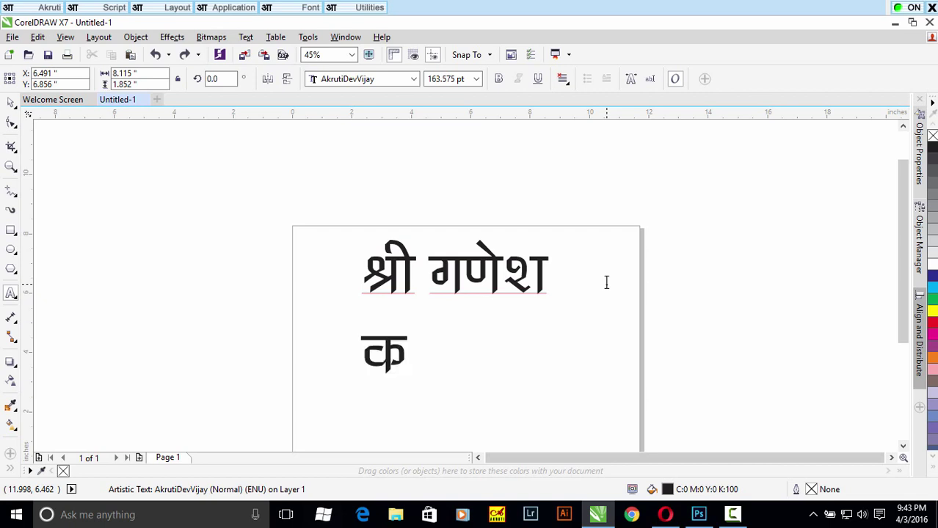
type("्")
type("त")
key("BackSpace")
key("BackSpace")
key("BackSpace")
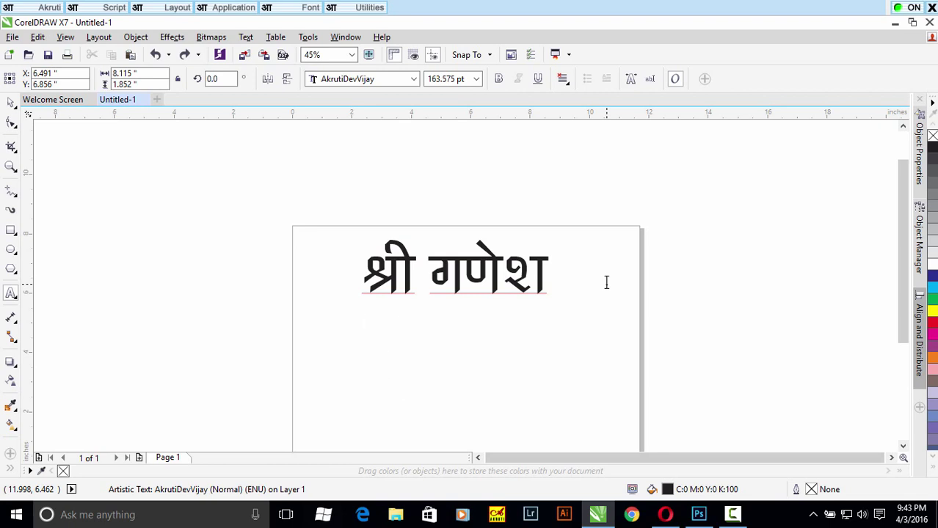
Step: Set the Akruti target application to CorelDraw and start a new line after 'श्री गणेश'
left_click(224, 7)
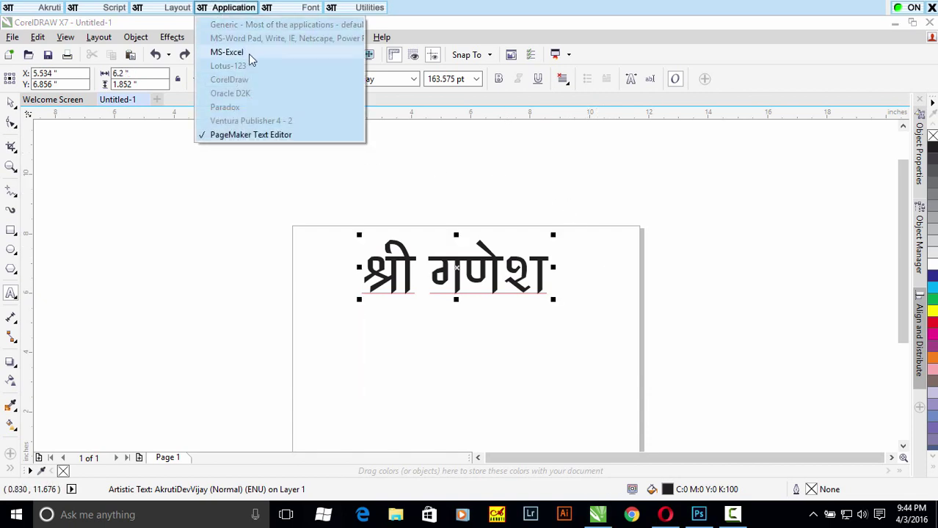
left_click(244, 80)
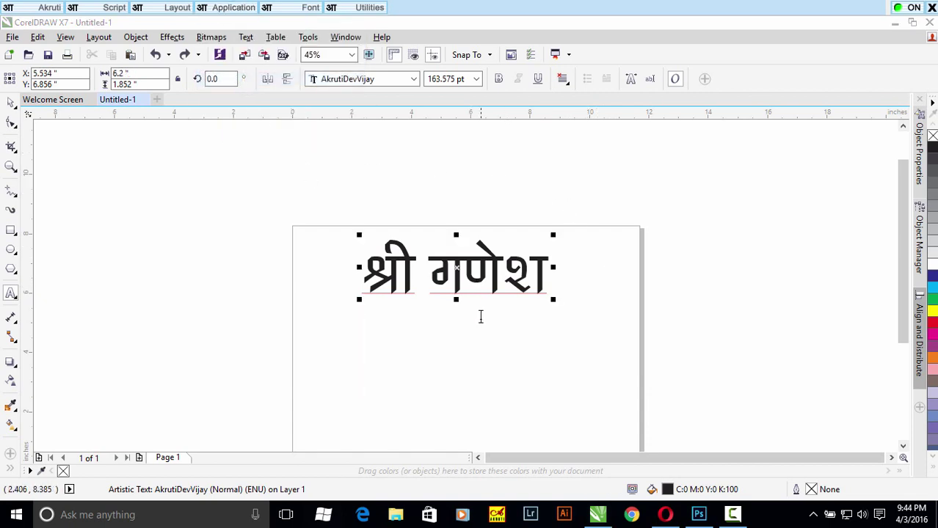
left_click(528, 279)
key("End")
key("Return")
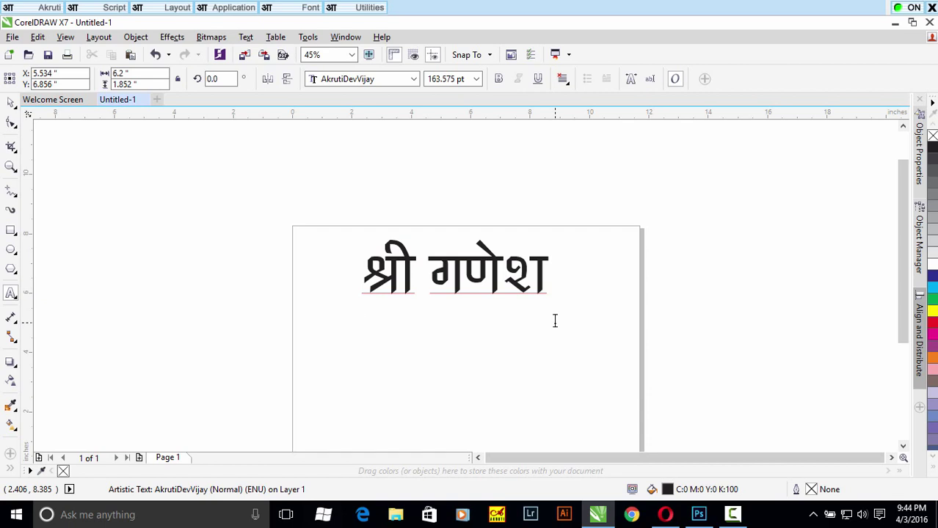
Step: Type 'असक्त' on the second line and 'फ्त' on the third, retyping फ as needed
type("अ")
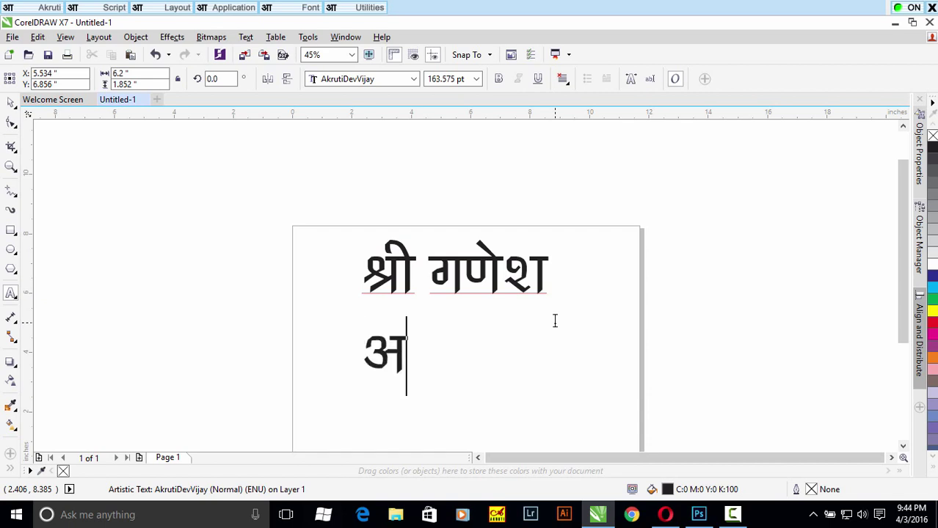
type("स")
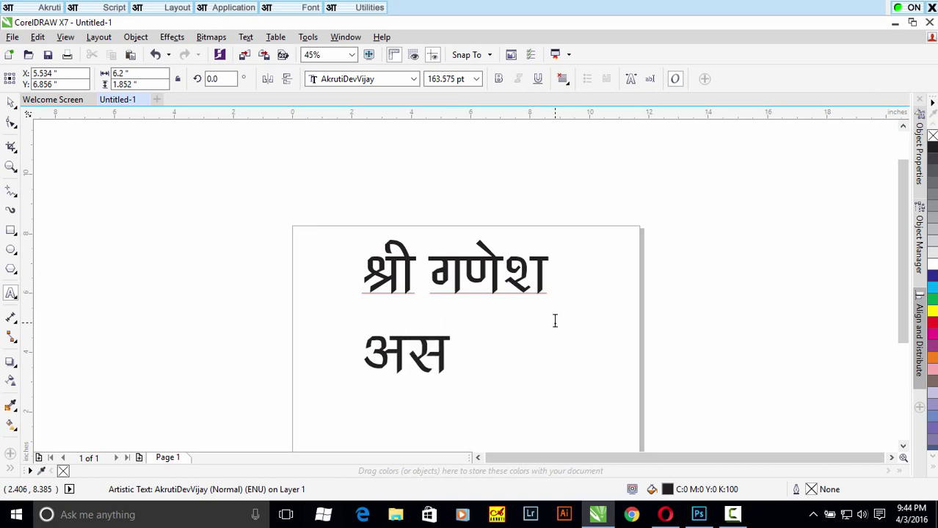
type("क्त")
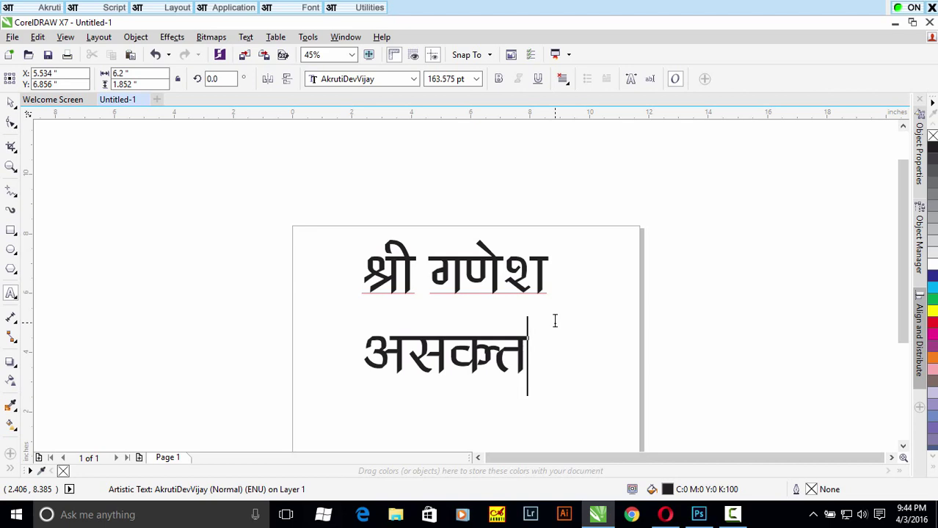
key("Return")
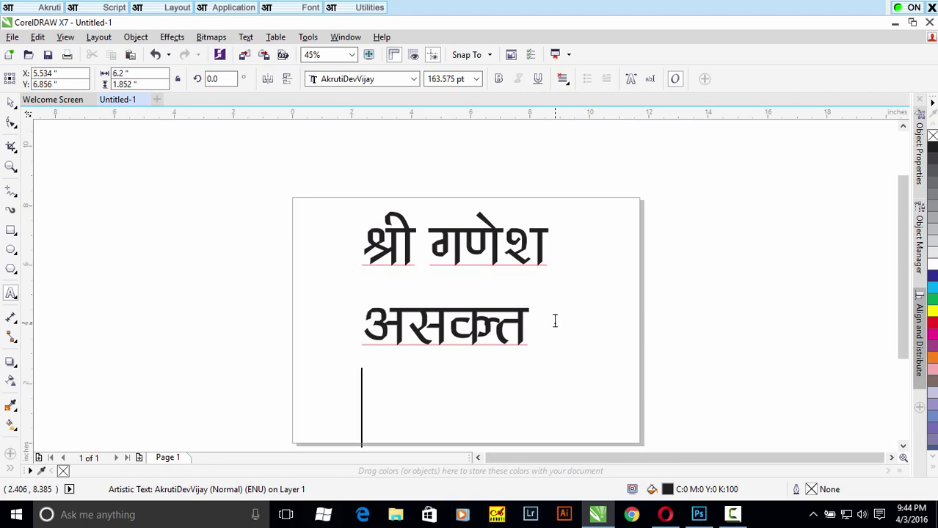
type("फ")
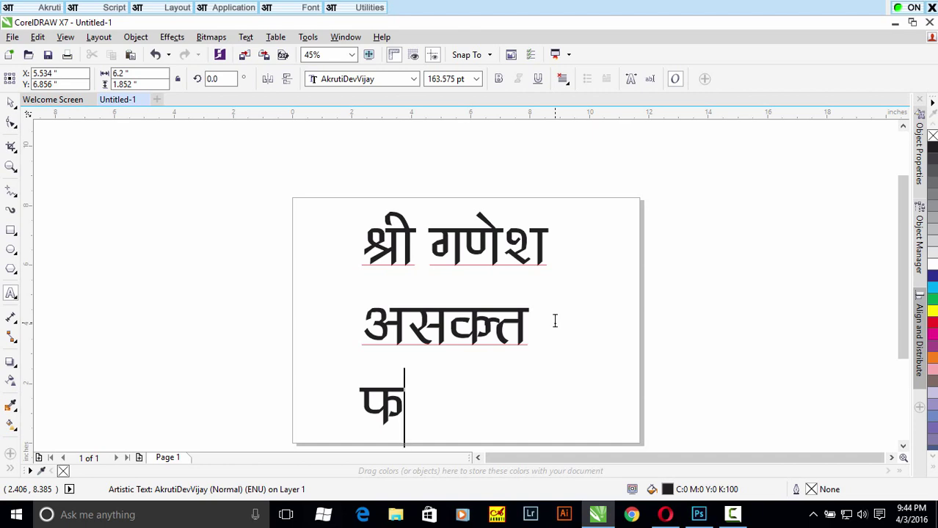
key("BackSpace")
key("BackSpace")
type("फ")
key("BackSpace")
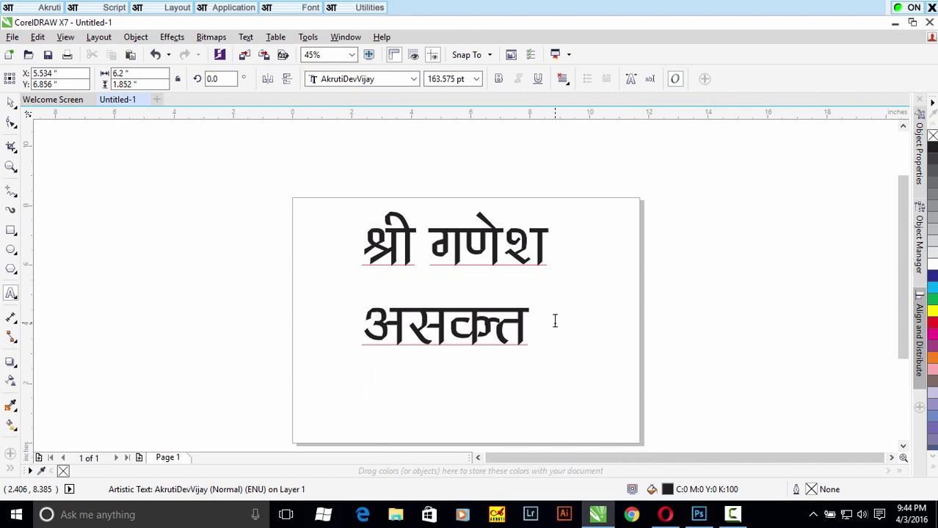
type("फ्")
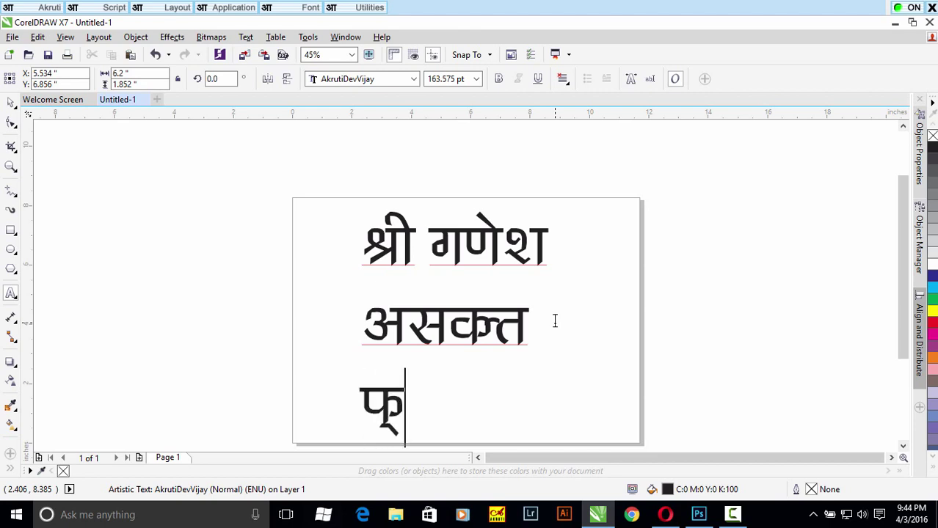
type("त")
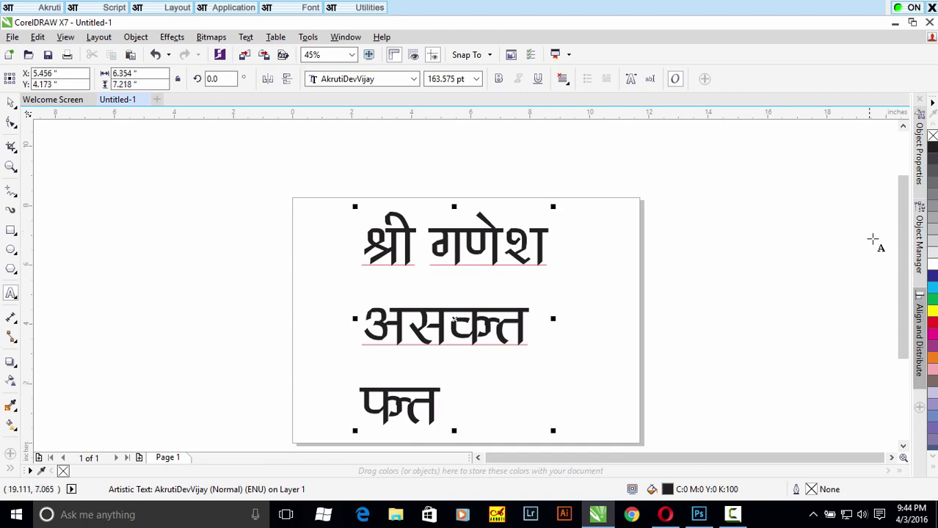
left_click_drag(901, 251, 901, 224)
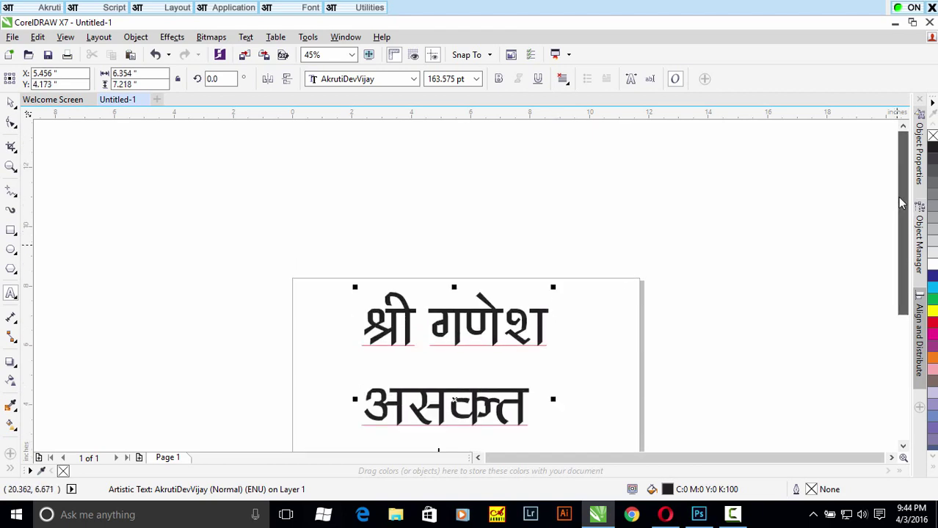
left_click_drag(901, 224, 901, 243)
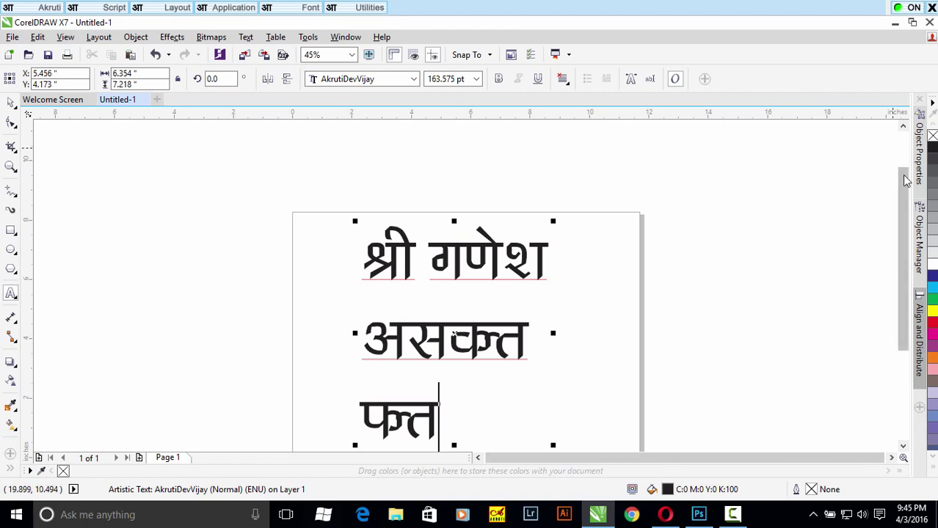
left_click_drag(904, 183, 902, 149)
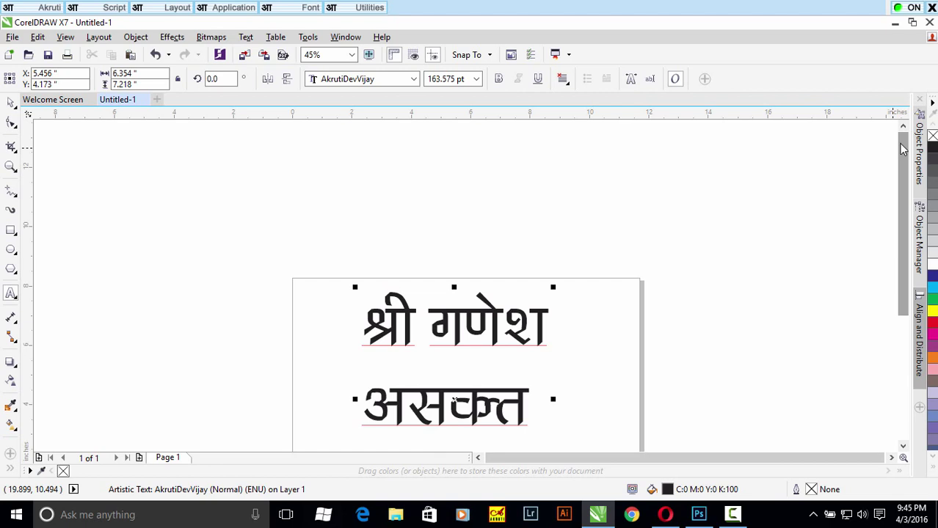
left_click(732, 513)
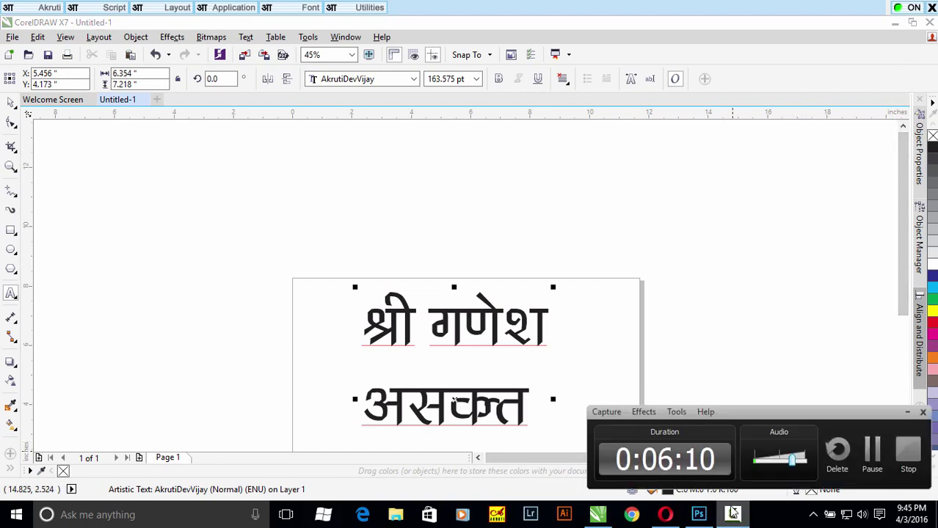